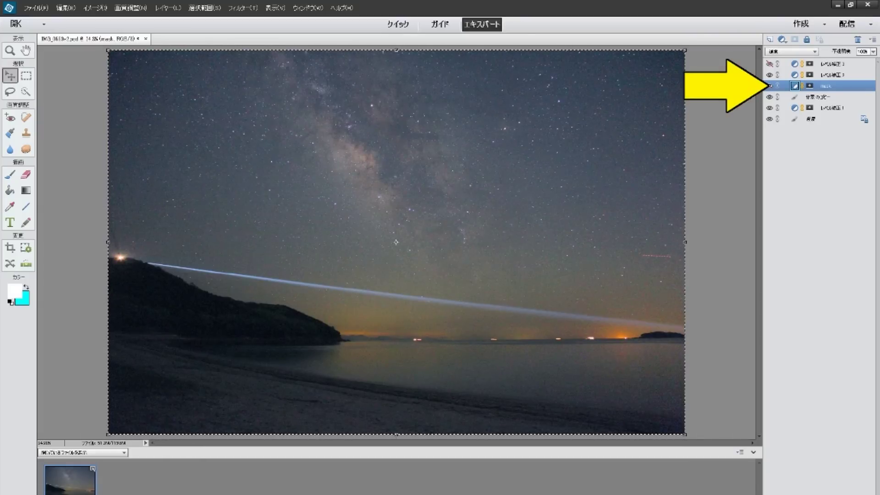
- View the star mask, load it as a selection of the sky's stars, then clear it
left_click(810, 86, "alt")
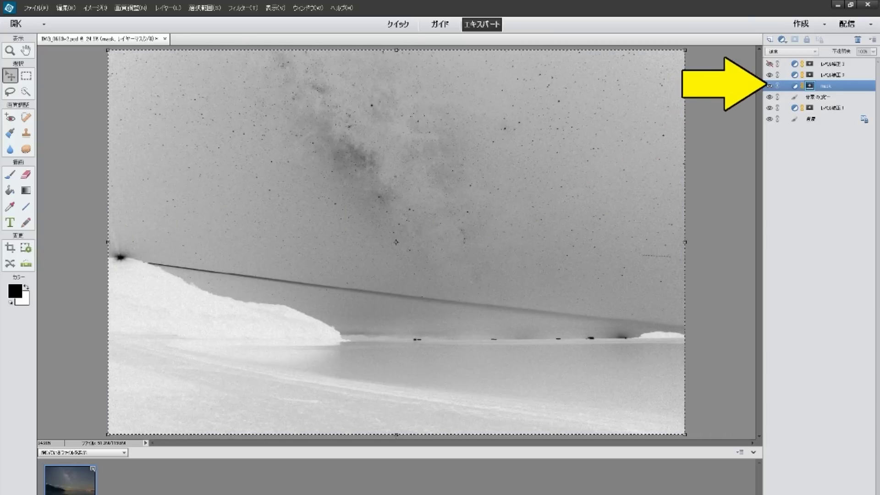
key("ctrl+a")
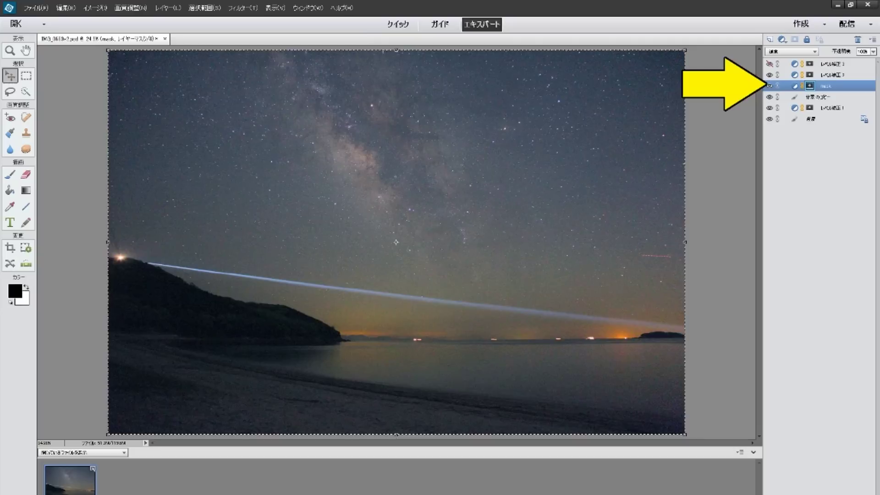
left_click(810, 86, "alt")
left_click(810, 86, "ctrl")
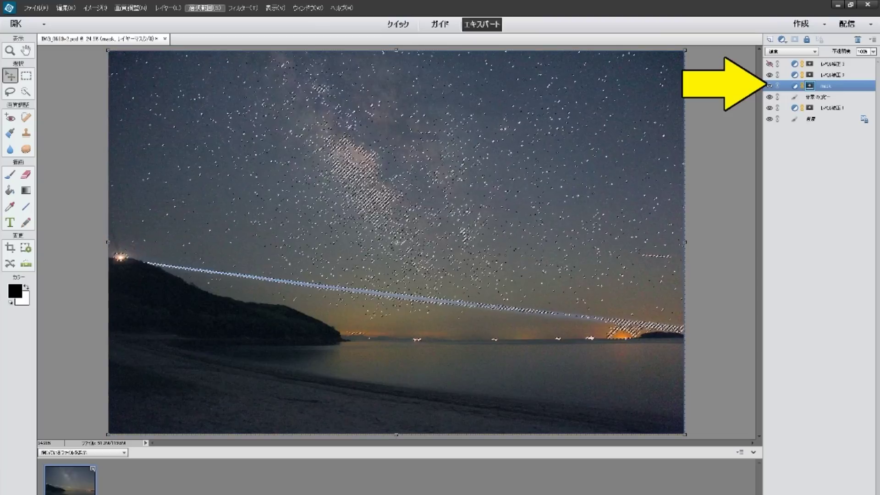
key("ctrl+d")
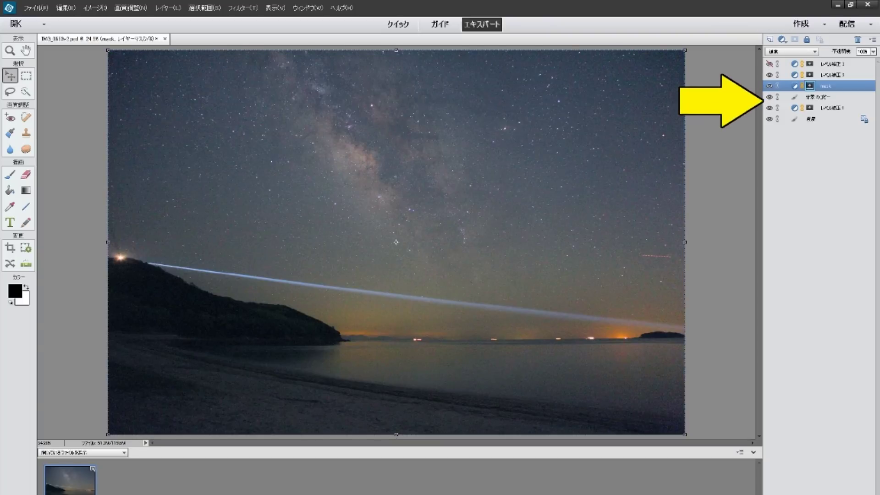
left_click(769, 86)
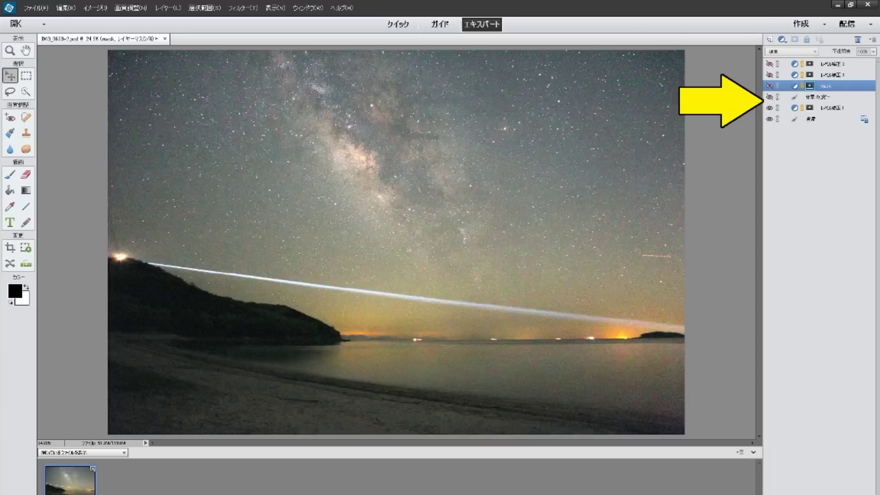
left_click(769, 108)
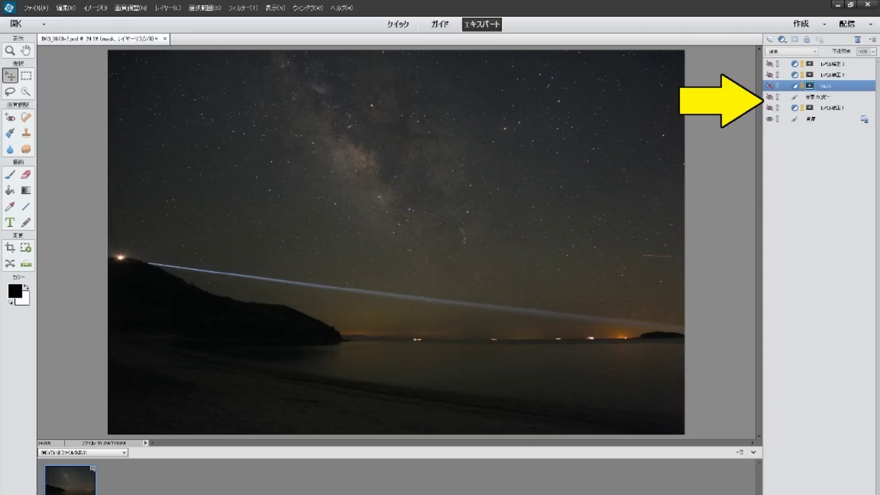
left_click(770, 96)
left_click(770, 85)
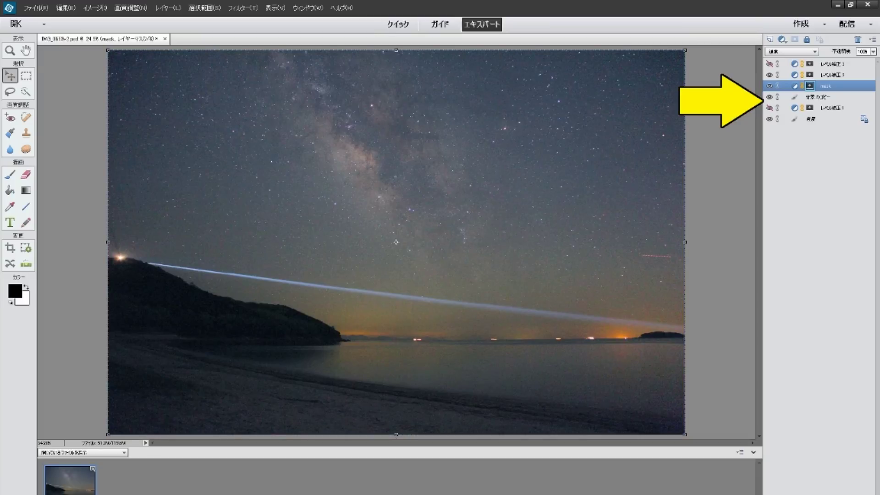
left_click_drag(770, 86, 769, 97)
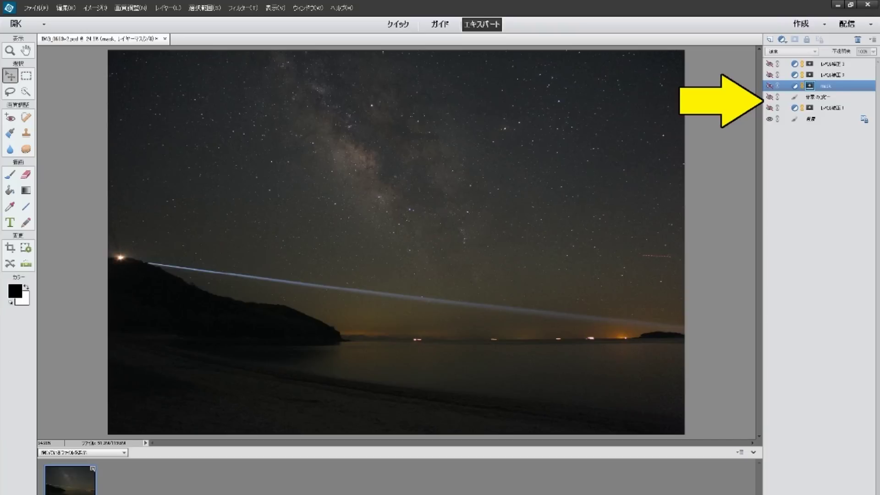
left_click_drag(769, 86, 769, 97)
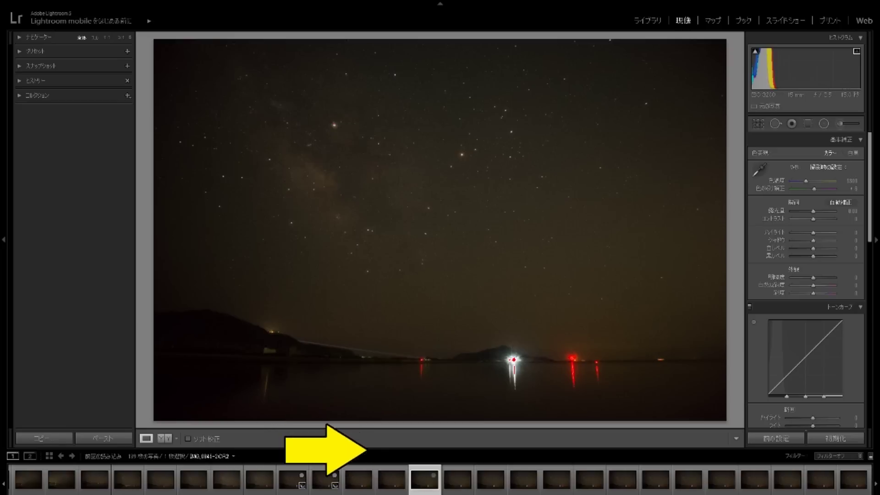
key("ctrl+a")
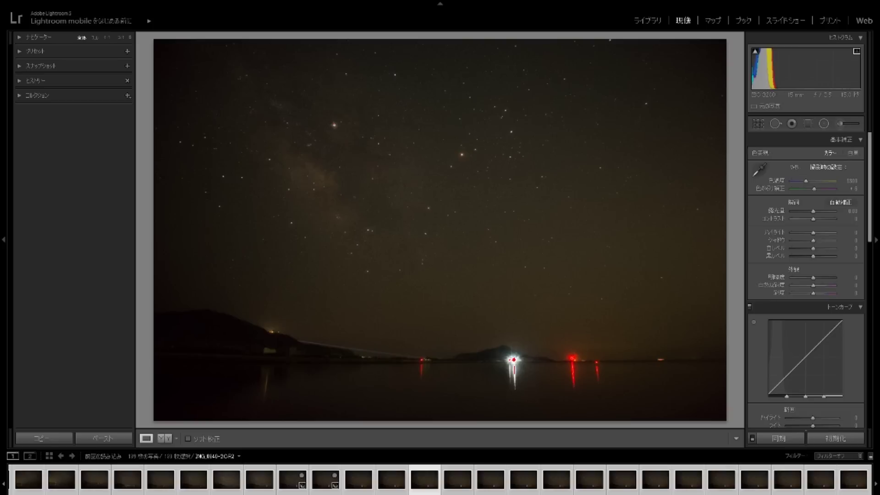
key("Left")
key("Right")
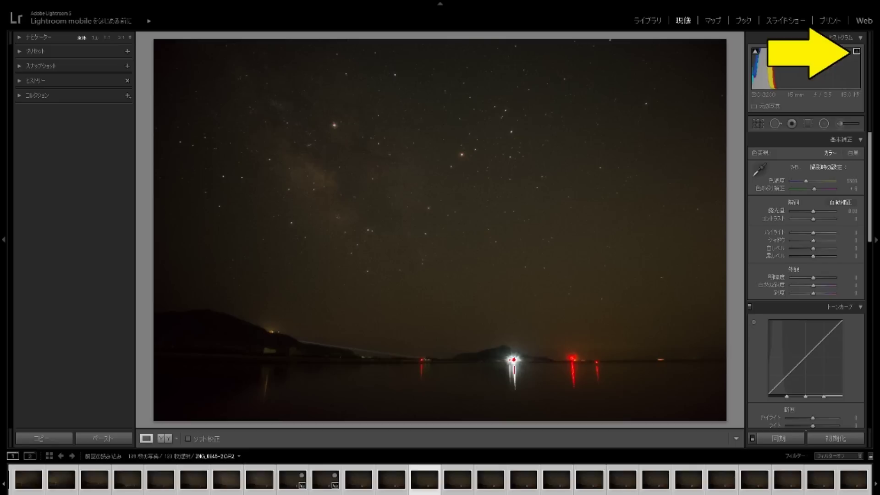
- Turn off the highlight clipping warning and try exposure +2 and -0.82 before returning to 0.00
key("j")
key("j")
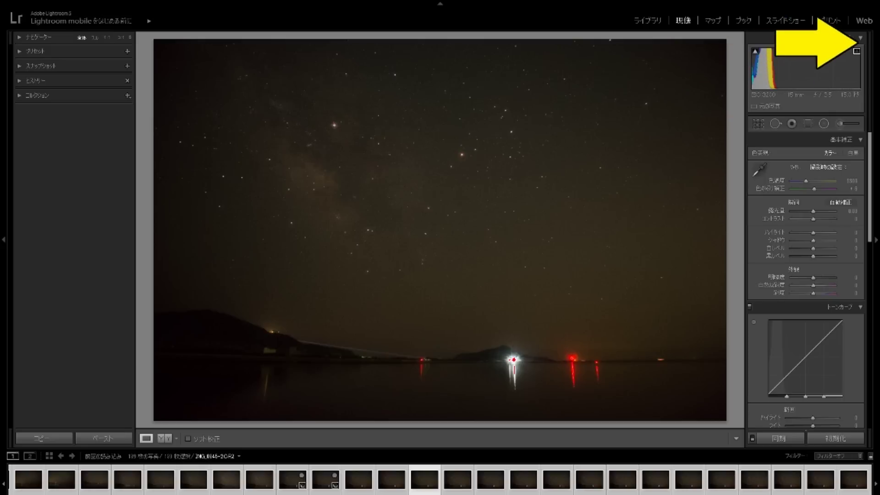
mouse_move(797, 69)
left_mouse_down()
mouse_move(825, 69)
mouse_move(816, 68)
left_mouse_up()
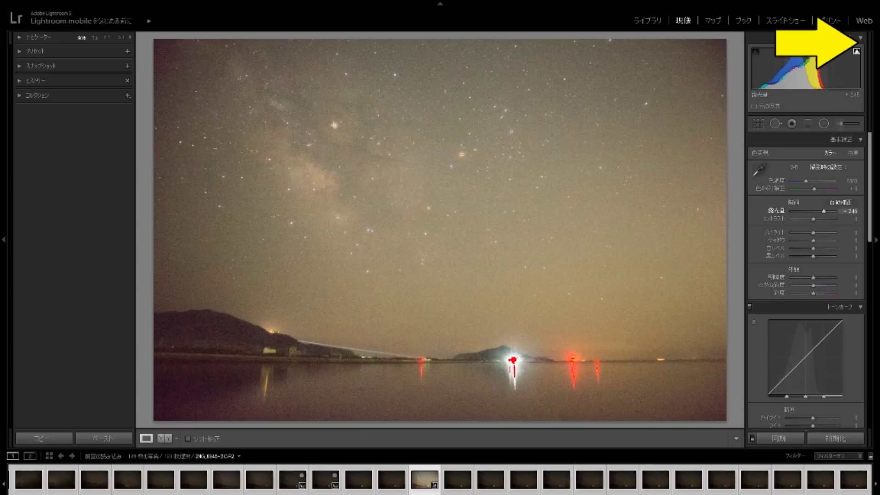
left_click_drag(807, 69, 779, 69)
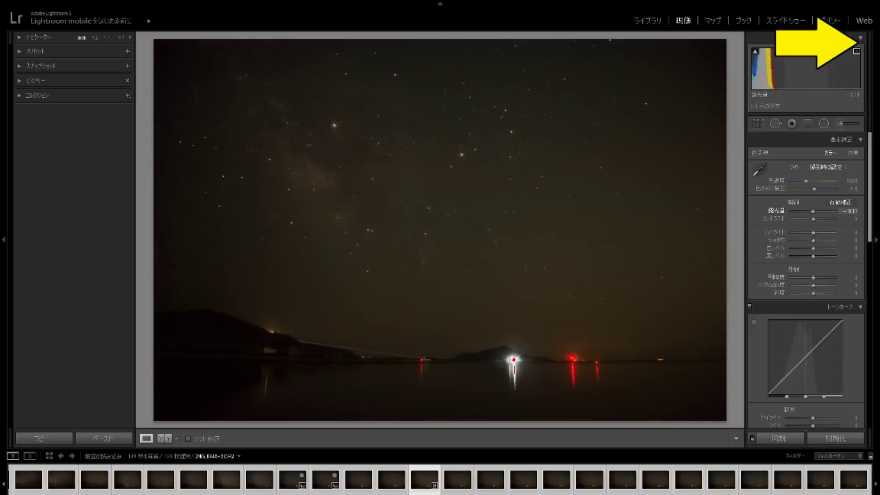
left_click_drag(779, 69, 806, 69)
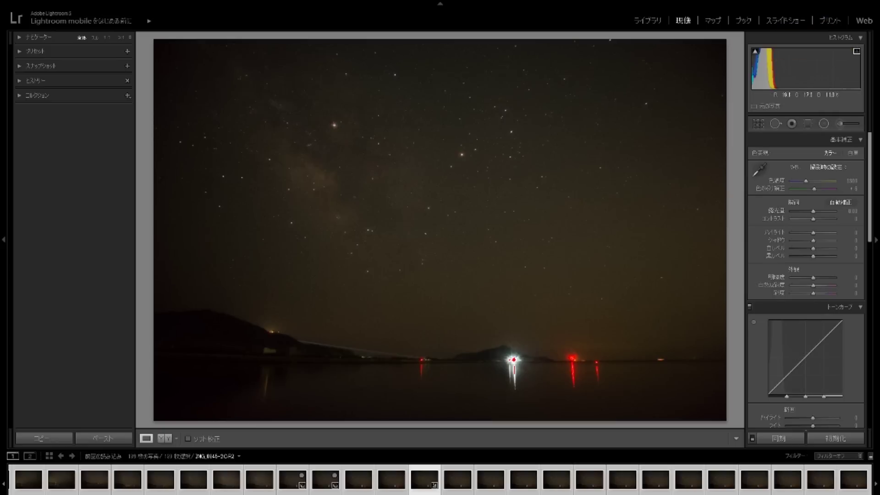
- Switch the Camera Calibration profile from Adobe Standard to Camera Neutral
scroll(806, 275, "down", 10)
scroll(806, 275, "down", 3)
scroll(805, 275, "down", 3)
scroll(805, 275, "down", 3)
scroll(805, 275, "down", 2)
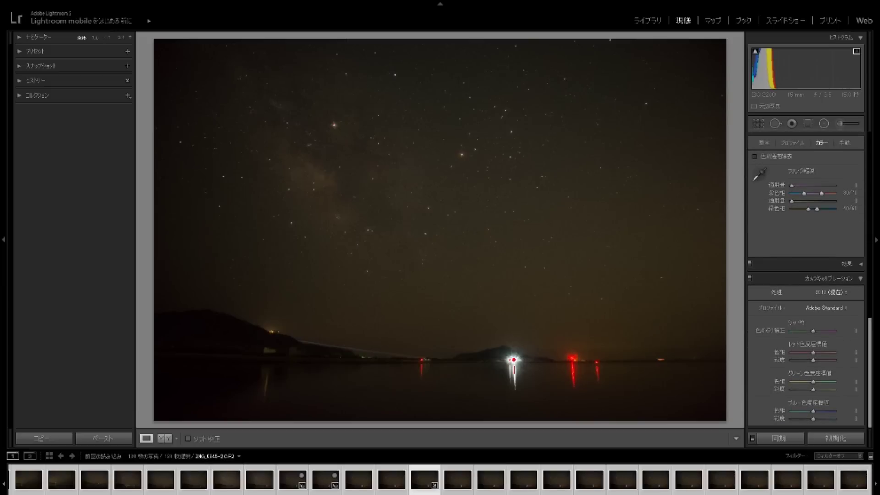
left_click(825, 352)
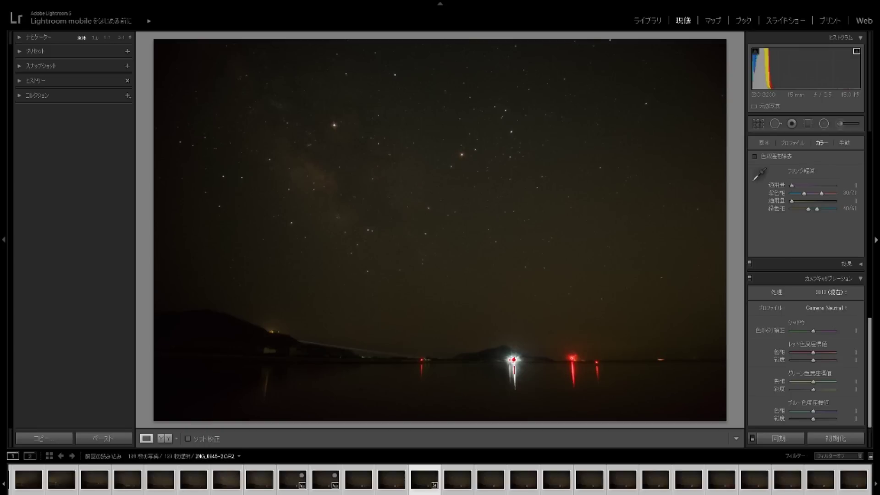
scroll(807, 275, "up", 10)
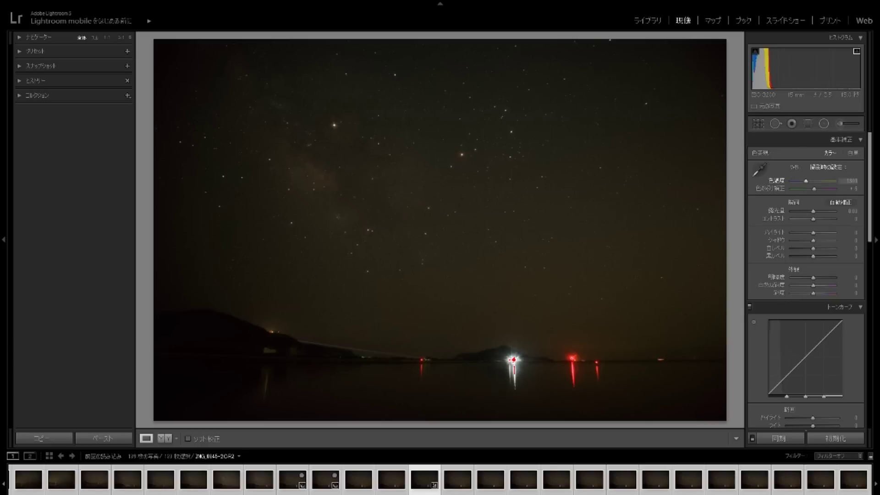
- Cool the white balance temperature and set tint to -6 after trying -10
left_click_drag(850, 181, 827, 181)
key("Tab")
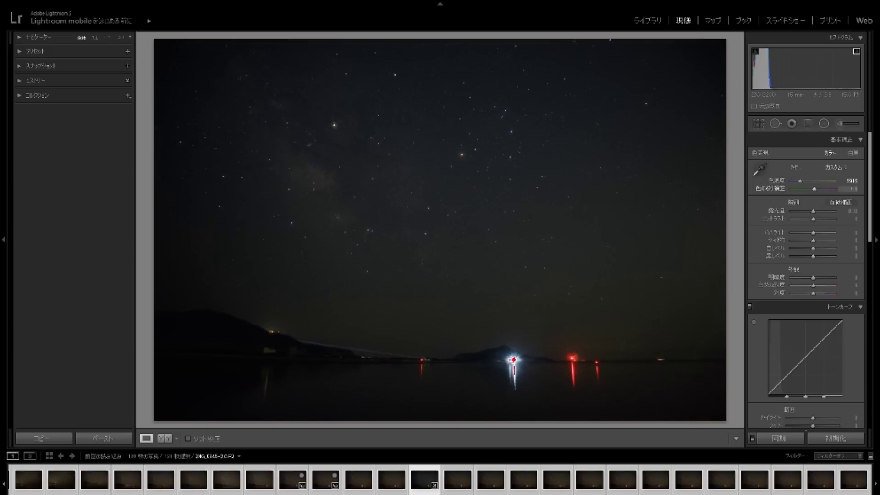
type("-10")
key("Return")
type("-6")
key("Return")
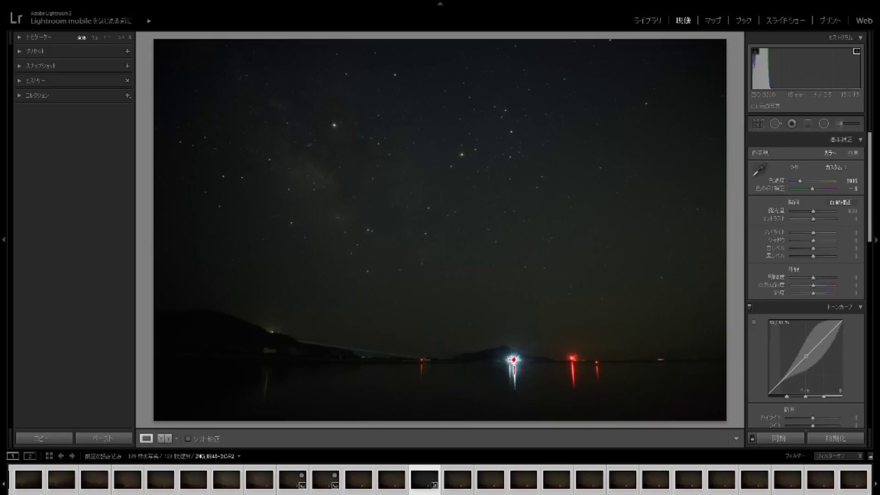
- Check that the Tone Curve is linear, then switch to the Radial Filter tool
scroll(806, 275, "down", 2)
scroll(806, 275, "down", 3)
scroll(806, 275, "up", 3)
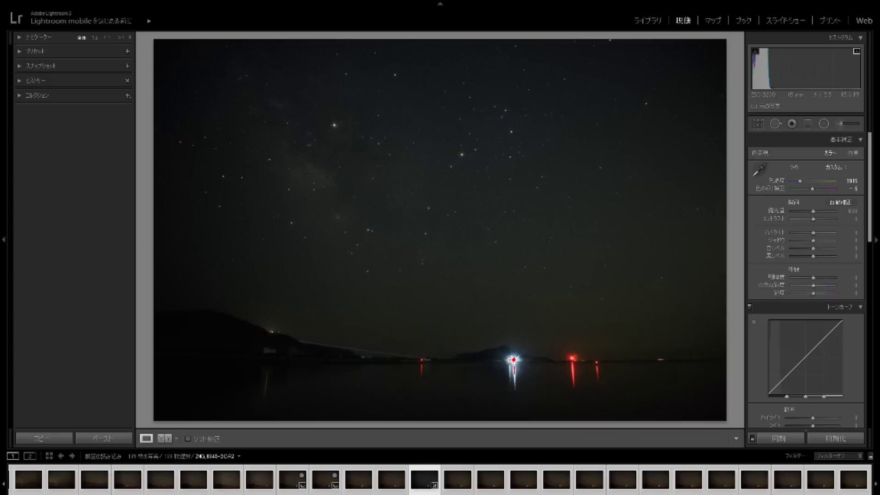
key("shift+m")
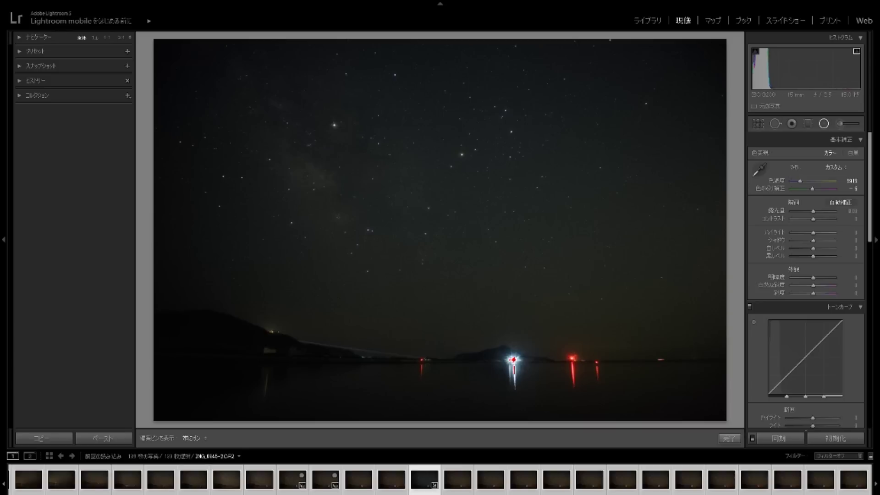
- Draw a radial filter ellipse, then position and widen it along the horizon
mouse_move(200, 315)
left_mouse_down()
mouse_move(447, 351)
mouse_move(462, 361)
left_mouse_up()
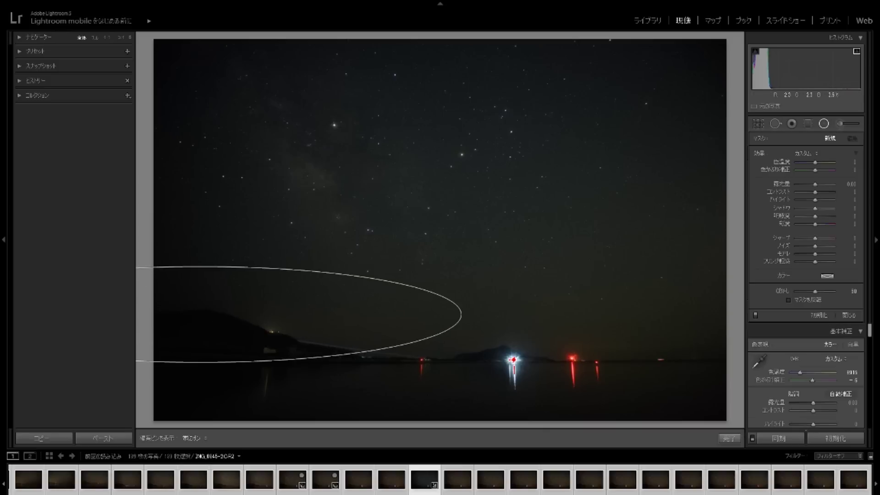
mouse_move(199, 313)
left_mouse_down()
mouse_move(451, 332)
mouse_move(451, 346)
left_mouse_up()
left_click_drag(714, 347, 723, 347)
left_click_drag(450, 346, 441, 347)
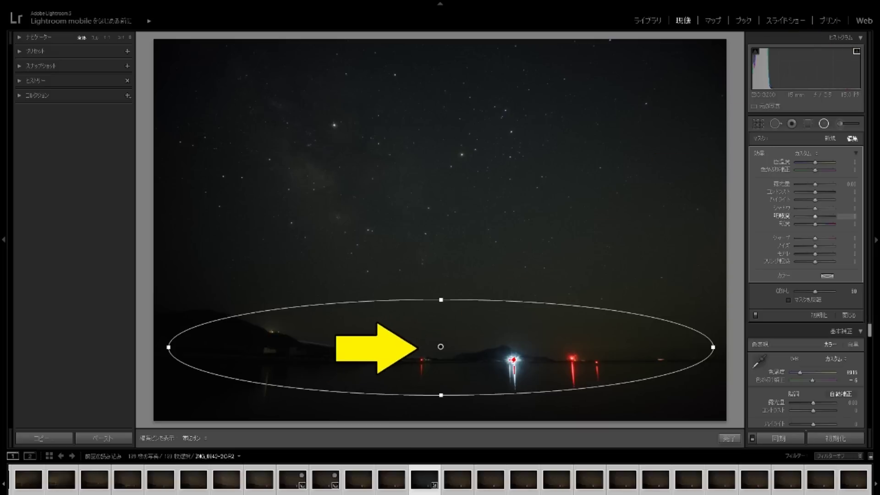
- Preview the filter's exposure, lower its highlights slightly, and finish the filter
left_click_drag(850, 184, 859, 184)
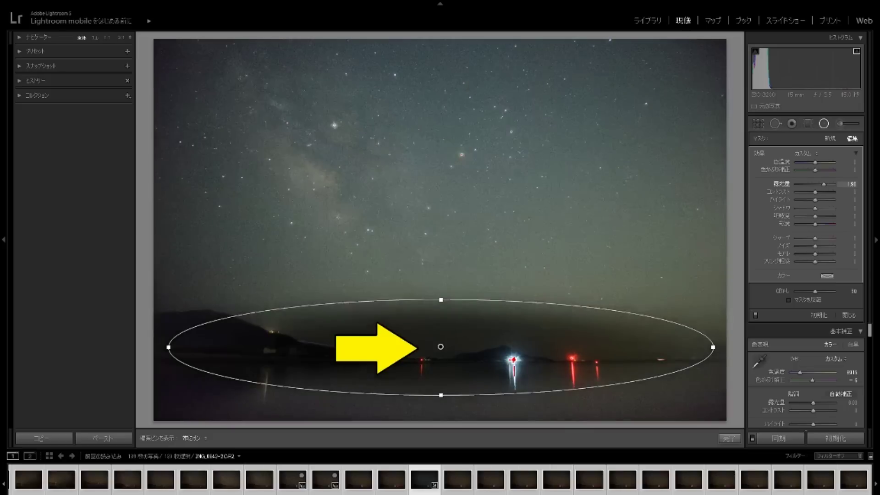
left_click_drag(851, 184, 843, 183)
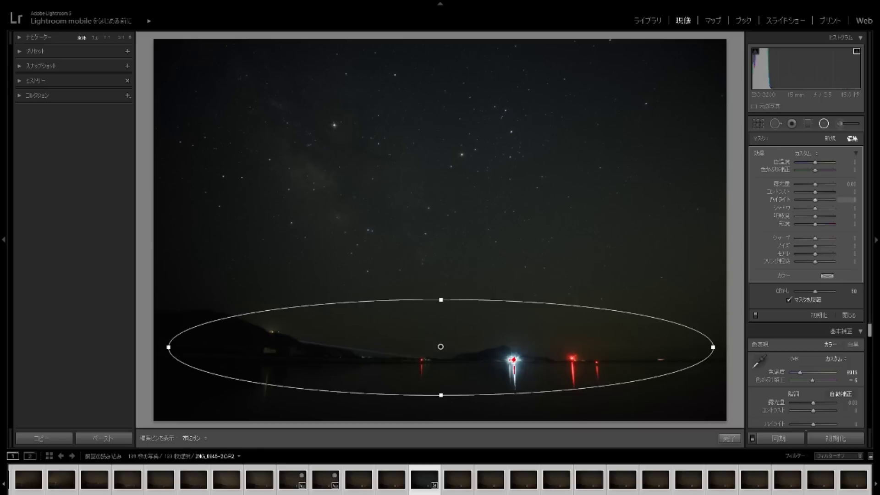
type("8")
key("shift+Up")
key("Return")
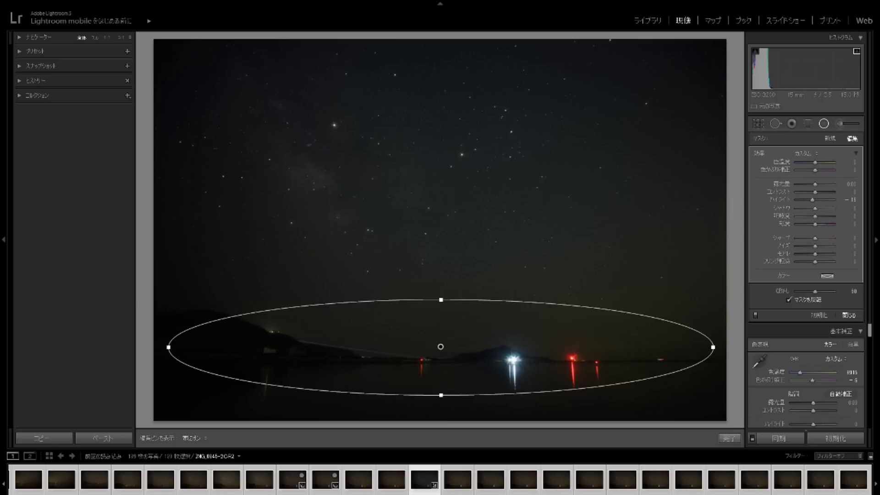
left_click(848, 315)
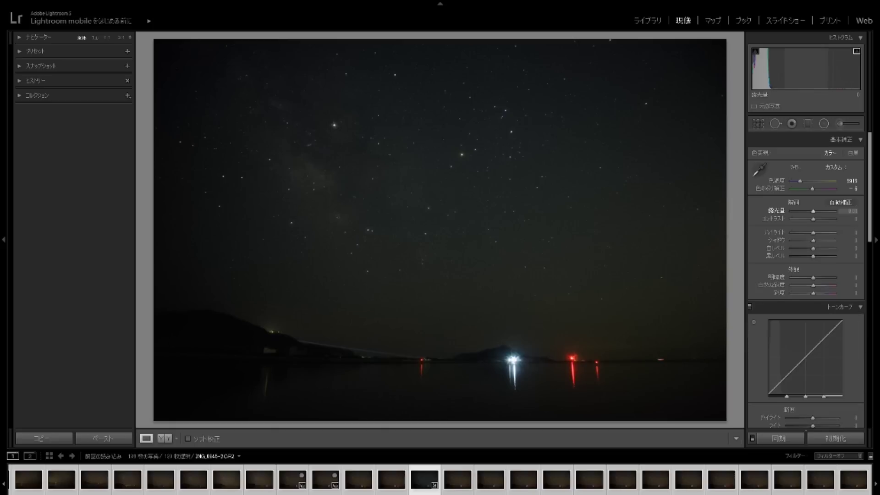
- Raise exposure to +0.85 and set contrast to +10
key("Up")
key("Up")
key("Up")
key("Tab")
key("Tab")
key("Return")
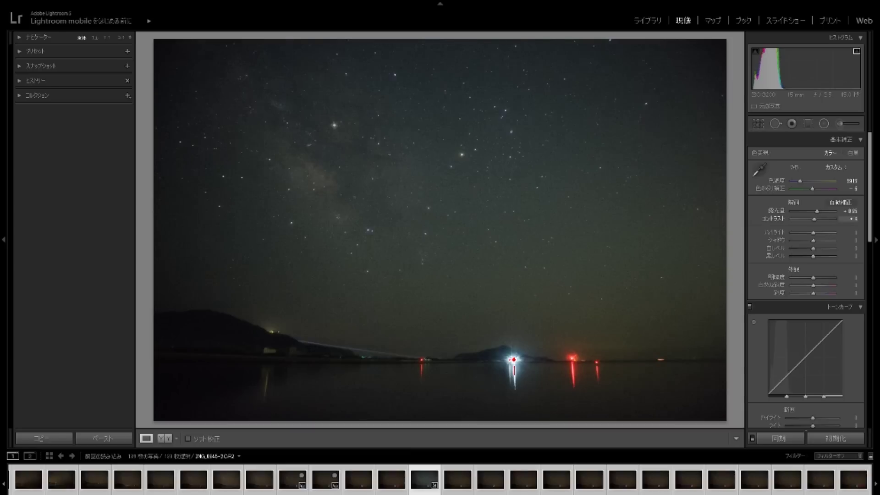
key("Up")
key("Up")
key("Down")
key("Down")
key("Down")
left_click(848, 218)
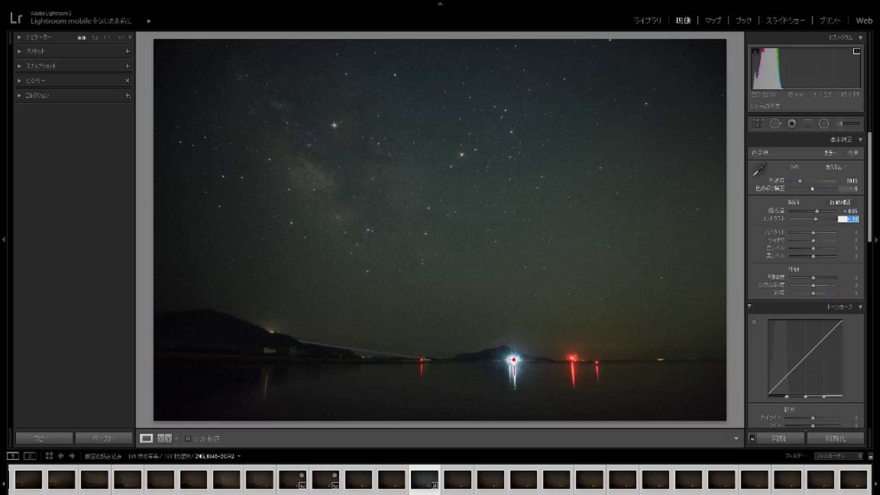
key("Return")
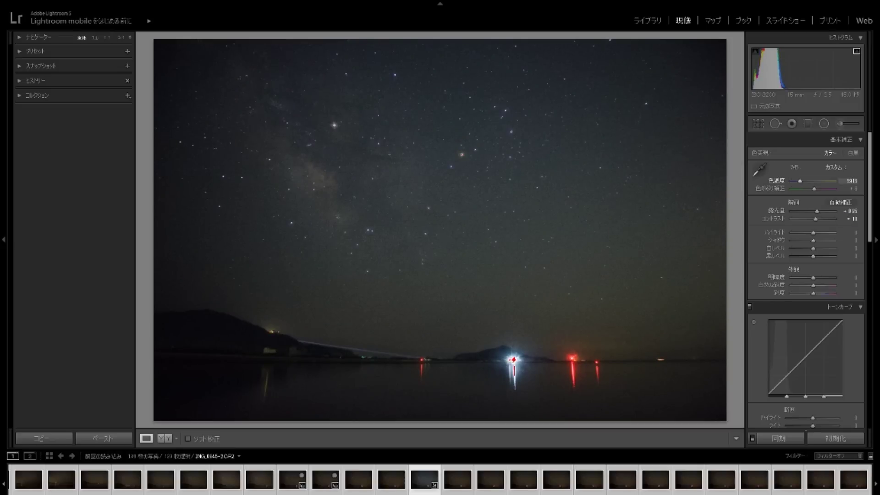
- Set tint to +10 and lower highlights to about −18, then try −100
key("Tab")
type("10")
key("Return")
key("shift+Tab")
key("Down")
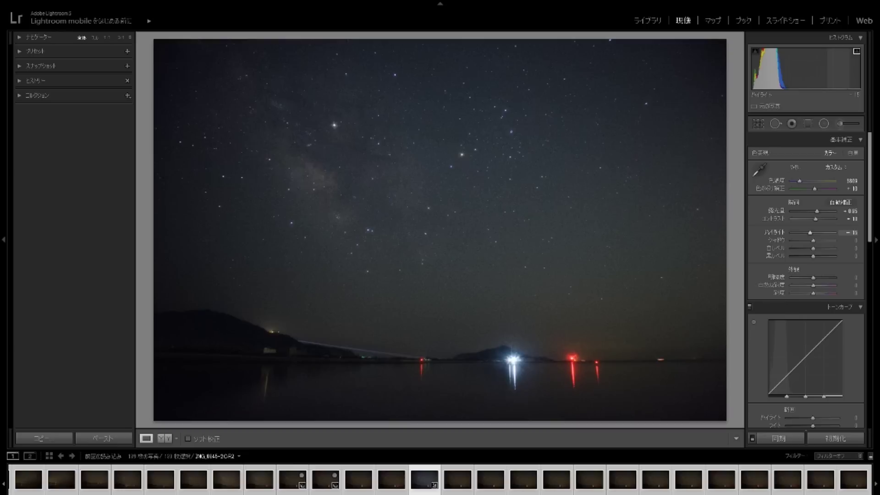
left_click_drag(832, 69, 779, 68)
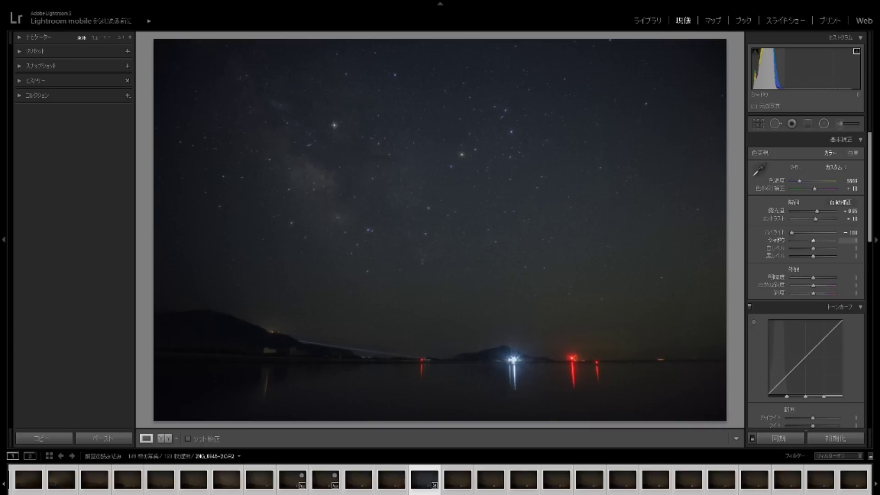
- Ease highlights back from −100 to about −15 and pick the Radial Filter tool
left_click_drag(834, 69, 859, 69)
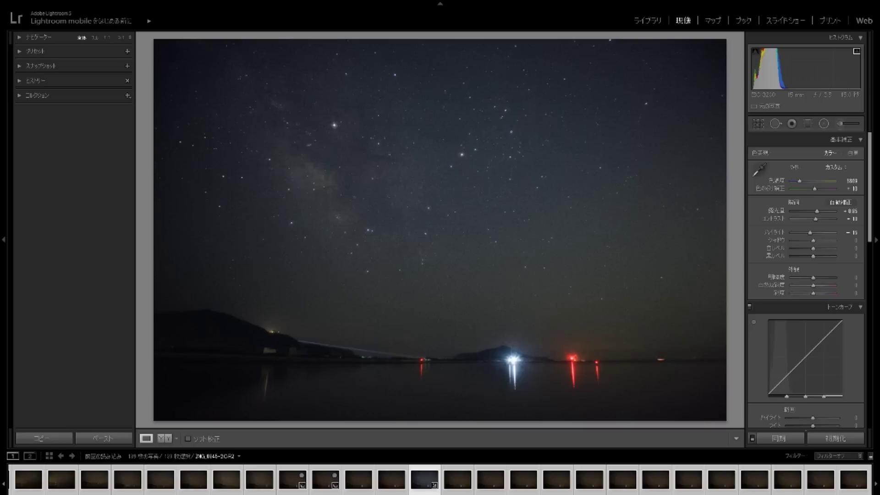
left_click(824, 124)
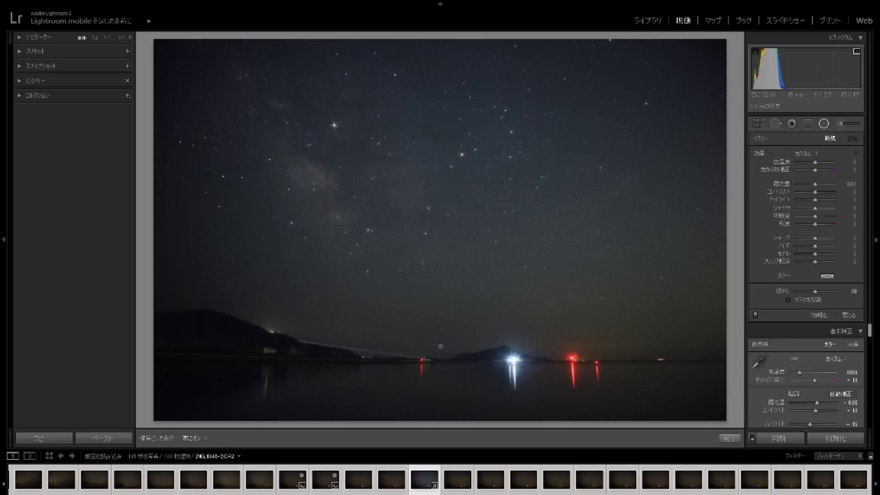
- Draw a radial filter ellipse over the Milky Way, resizing and tilting it to fit
mouse_move(283, 69)
left_mouse_down()
mouse_move(446, 252)
mouse_move(523, 252)
left_mouse_up()
left_click_drag(282, 68, 440, 174)
left_click_drag(200, 175, 278, 175)
left_click_drag(441, 346, 441, 346)
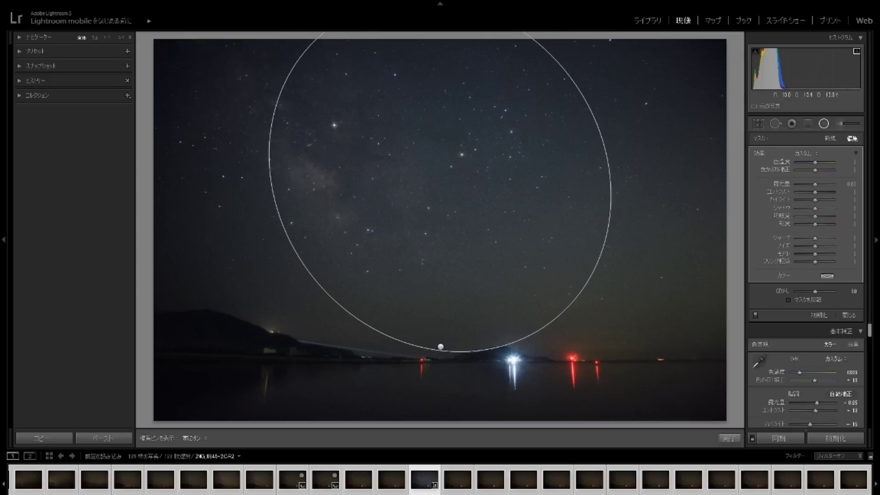
left_click_drag(440, 174, 391, 119)
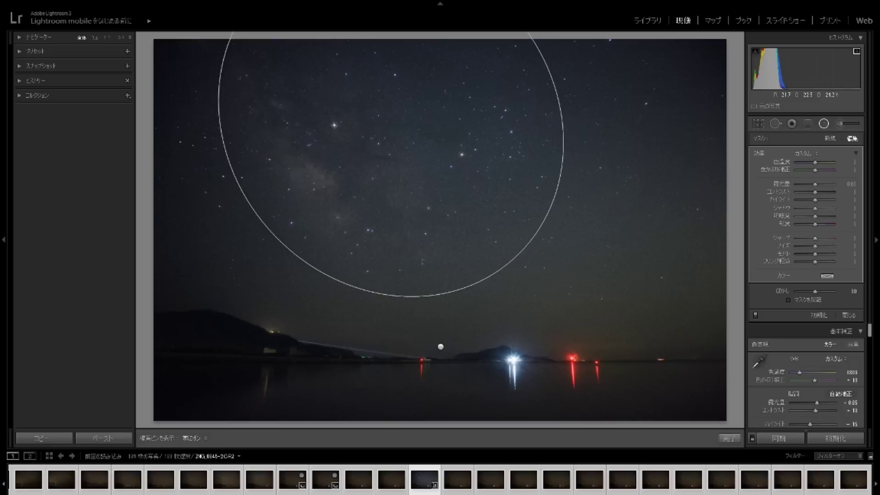
left_click_drag(513, 257, 522, 268)
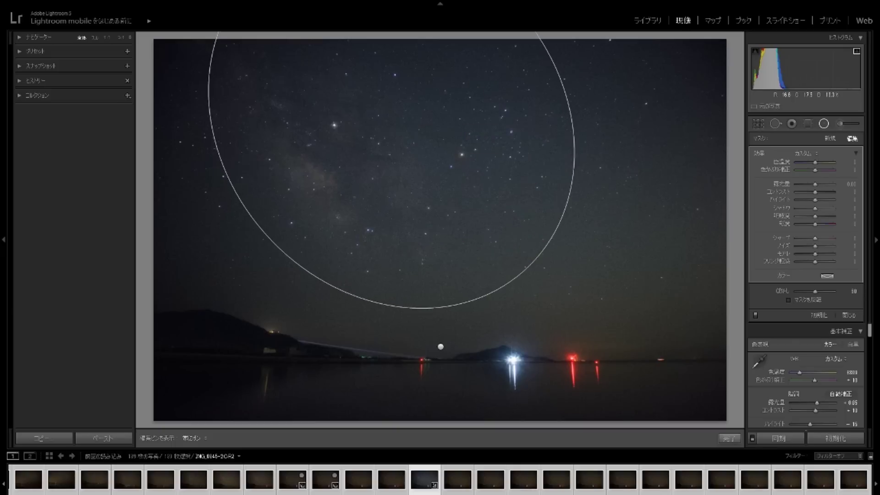
mouse_move(391, 121)
left_mouse_down()
mouse_move(424, 114)
mouse_move(417, 105)
left_mouse_up()
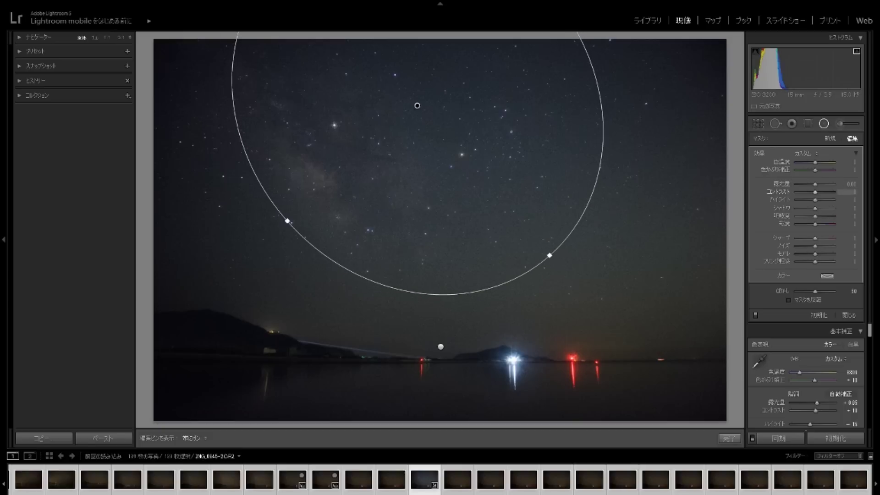
- Set the filter's contrast to 28, lift its exposure slightly, and finish it
left_click_drag(850, 192, 847, 192)
type("30")
key("Return")
key("Down")
key("Down")
key("shift+Tab")
key("shift+Up")
left_click(848, 315)
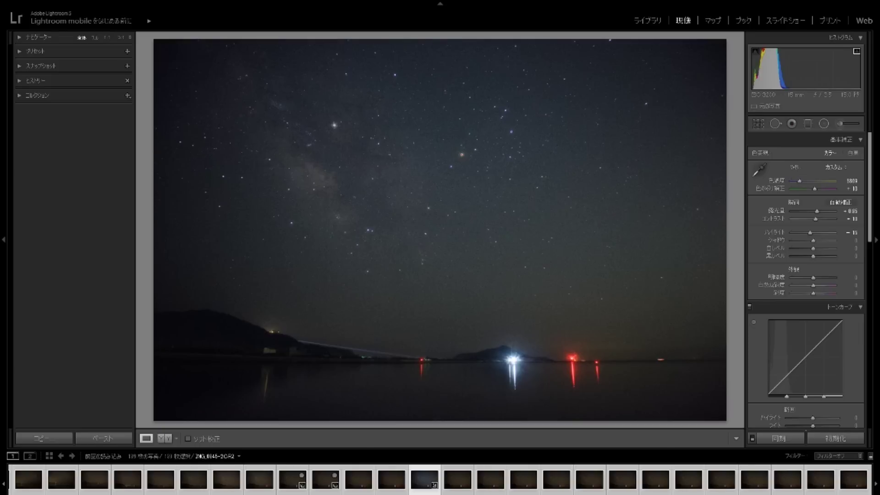
- Draw a graduated filter across the sky with exposure 0.70
key("k")
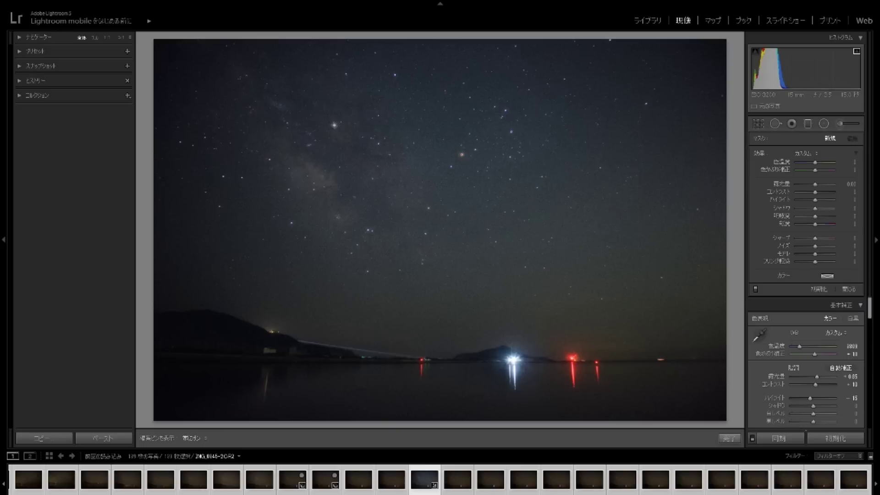
mouse_move(434, 39)
left_mouse_down()
mouse_move(436, 192)
mouse_move(454, 174)
left_mouse_up()
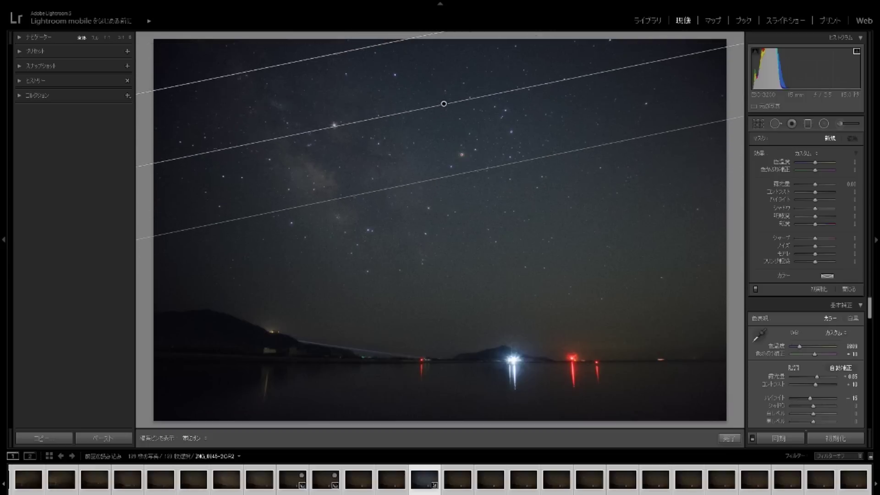
left_click_drag(455, 175, 455, 177)
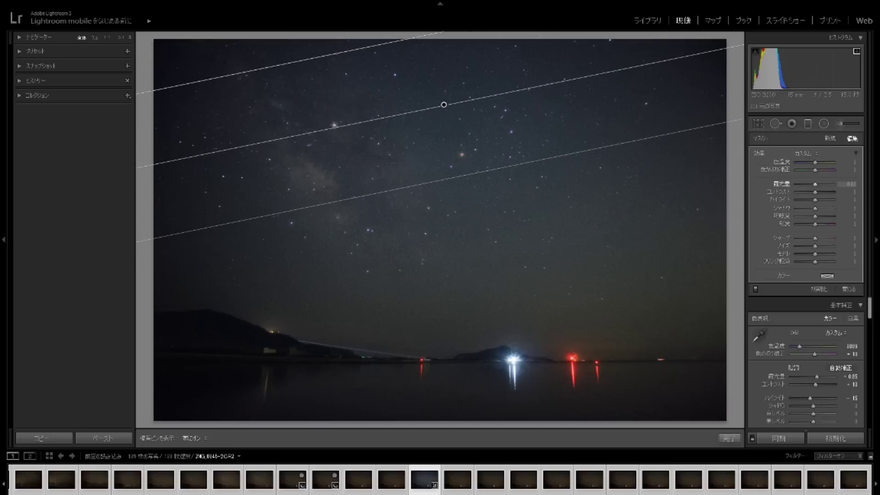
type("0.7")
key("Return")
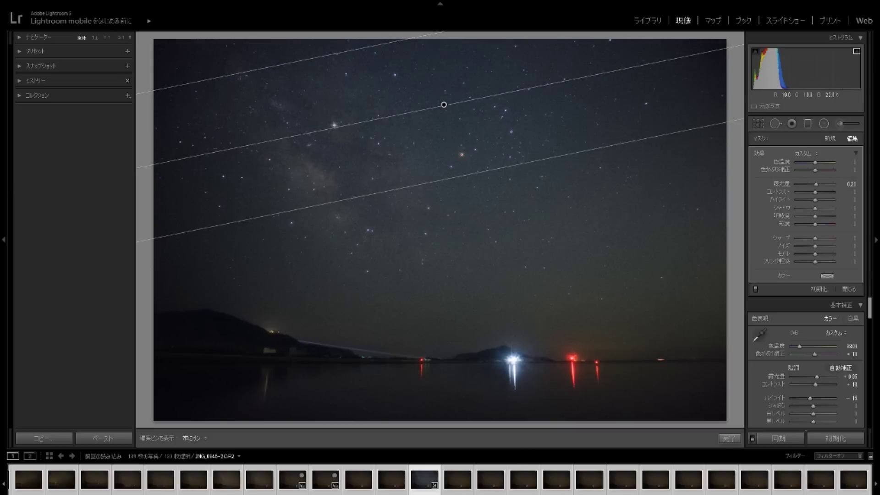
- Move and rotate the graduated filter, then delete it and close the filter settings
left_click_drag(444, 105, 451, 118)
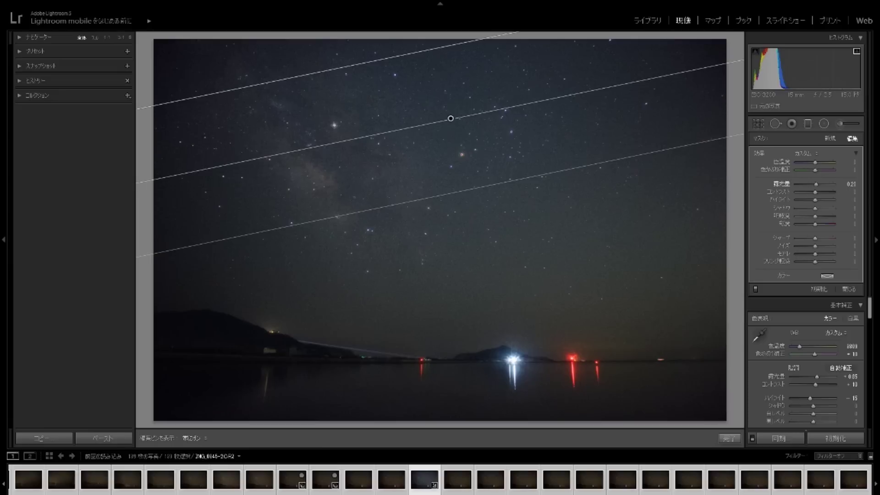
key("Down")
key("Down")
left_click_drag(450, 118, 449, 132)
left_click_drag(358, 205, 358, 176)
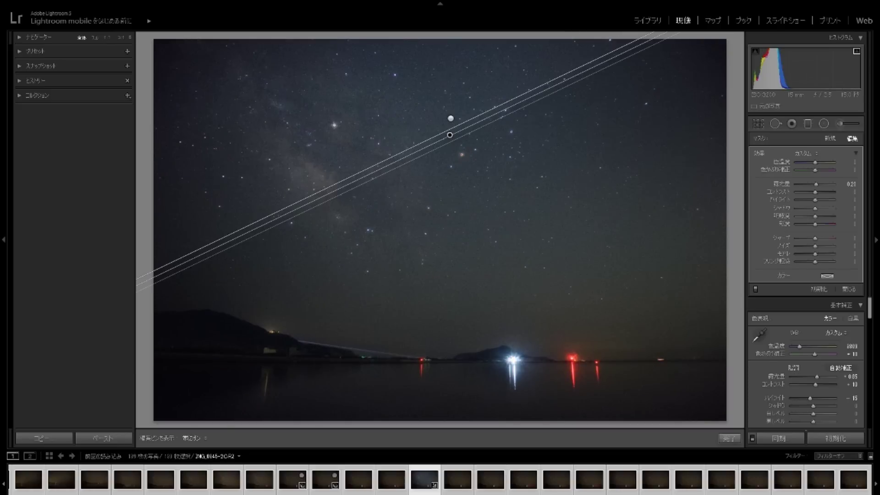
key("Delete")
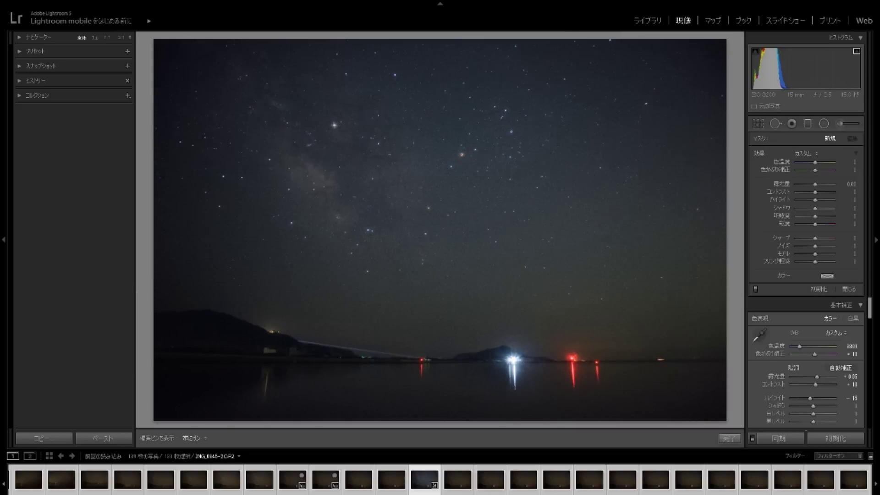
key("m")
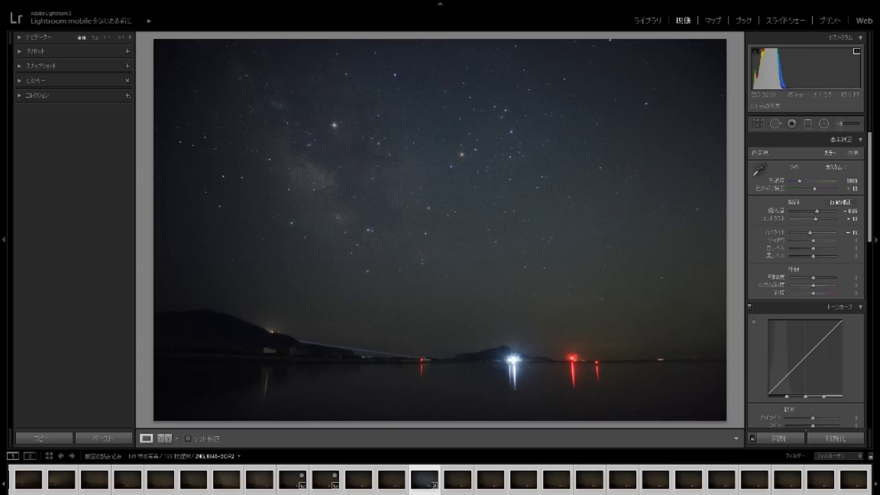
- Draw a new graduated filter over the upper sky at about +0.30 exposure and finish it
key("m")
mouse_move(280, 35)
left_mouse_down()
mouse_move(372, 218)
mouse_move(339, 211)
left_mouse_up()
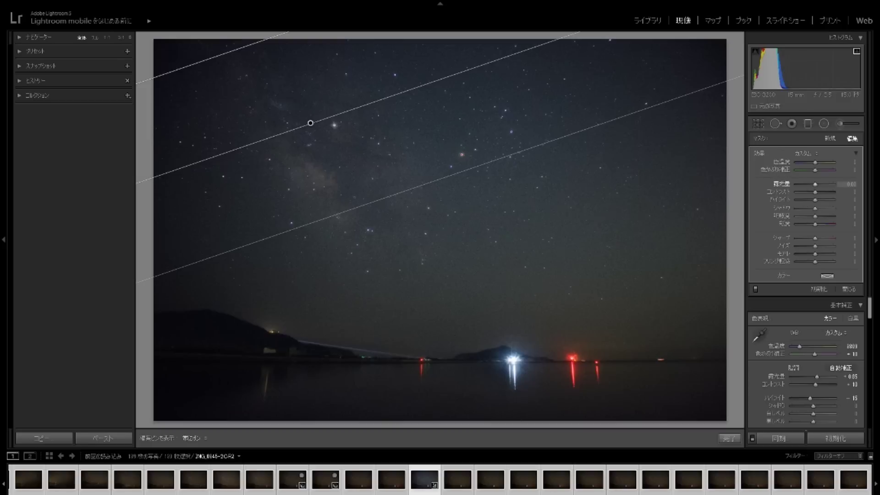
left_click_drag(815, 184, 816, 183)
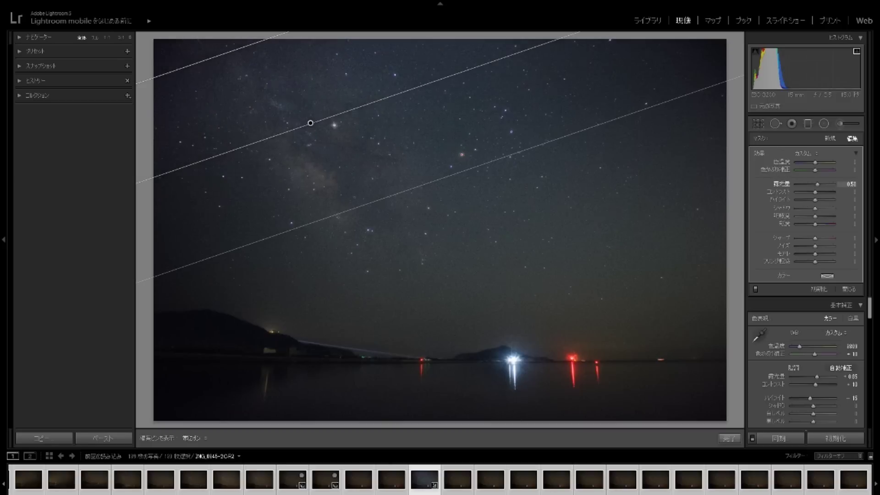
key("Return")
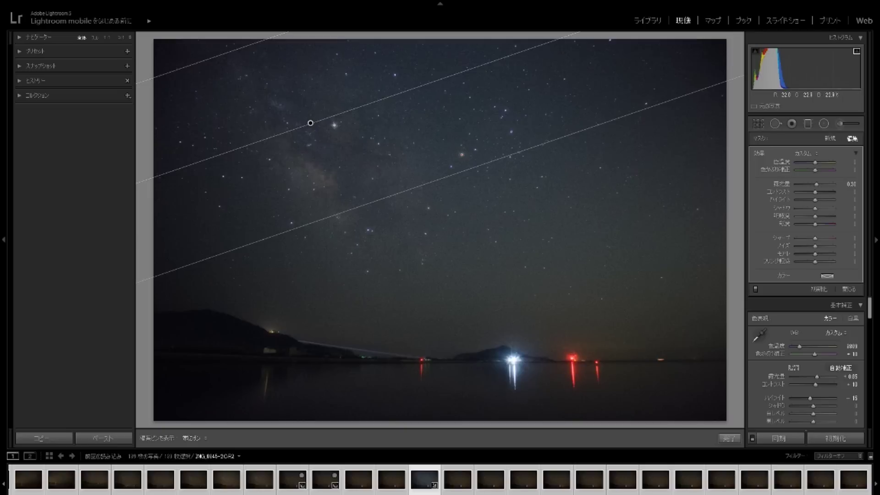
left_click(849, 289)
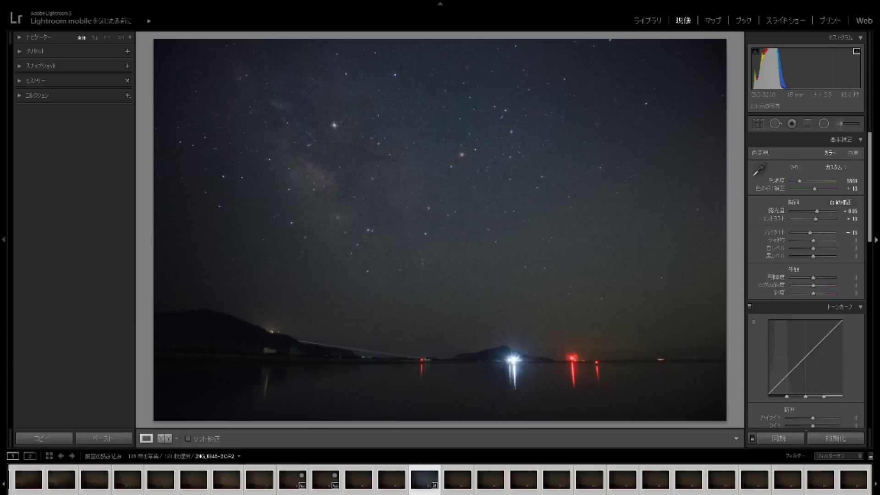
- Set the tone curve's Shadows to +10 and Darks to +15
scroll(806, 275, "down", 3)
scroll(806, 275, "down", 1)
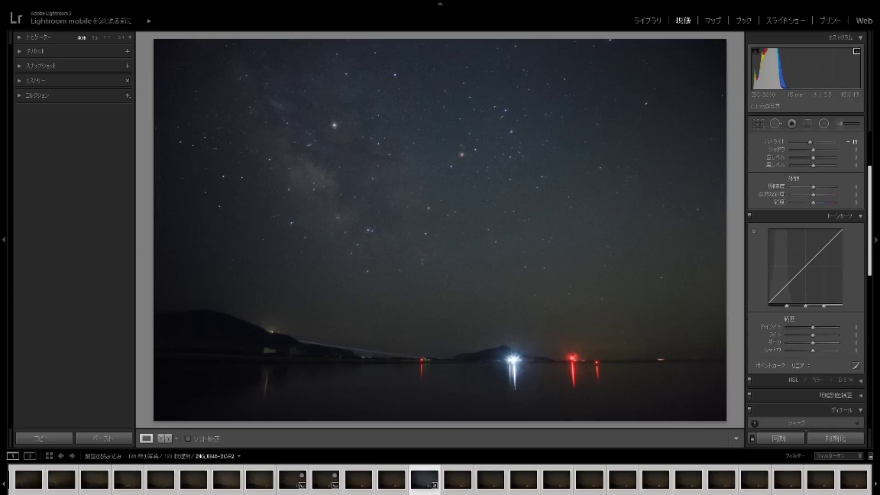
scroll(806, 275, "down", 1)
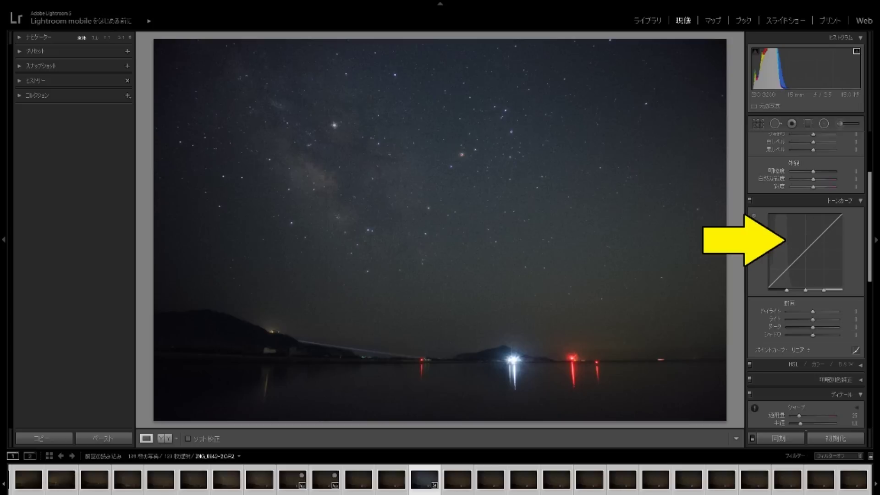
left_click_drag(796, 275, 795, 270)
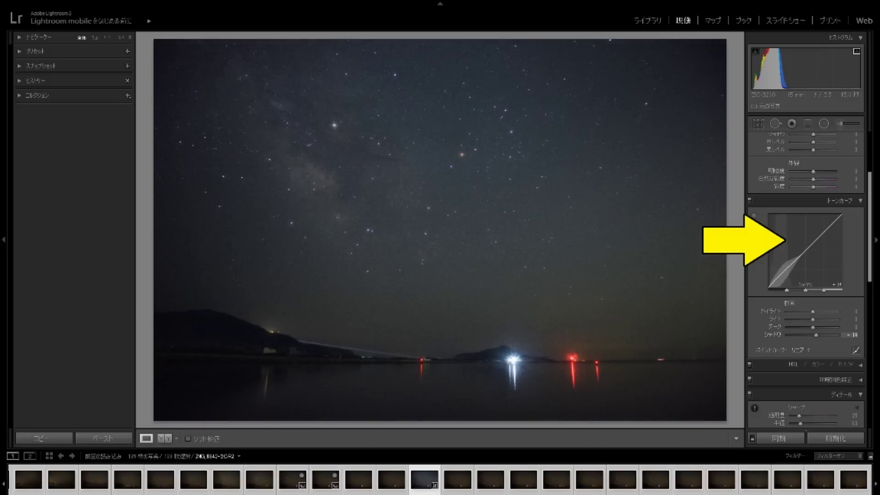
left_click_drag(795, 271, 797, 252)
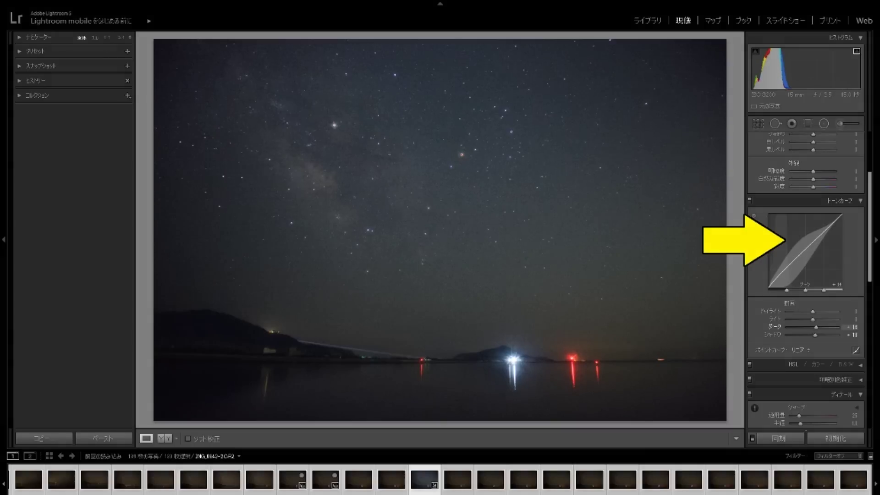
left_click(849, 326)
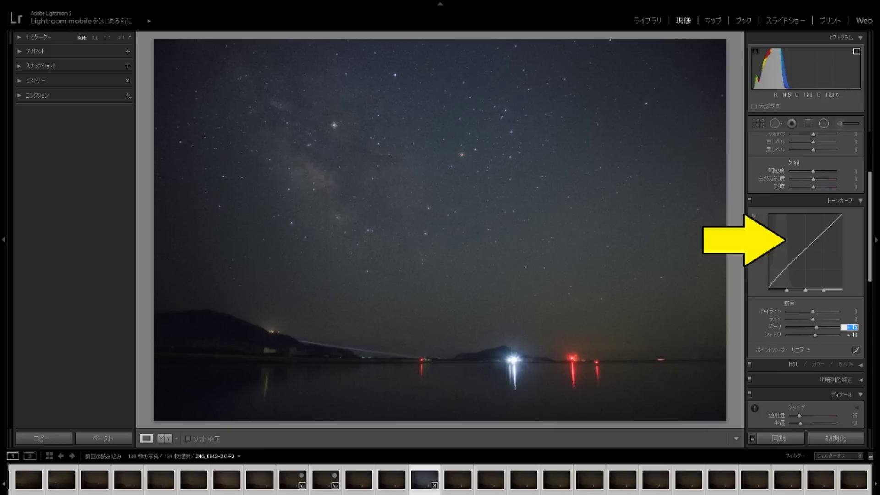
key("Return")
- Compare the edited seascape with the next unedited shot, then inspect the star field at 1:1
left_click(458, 479)
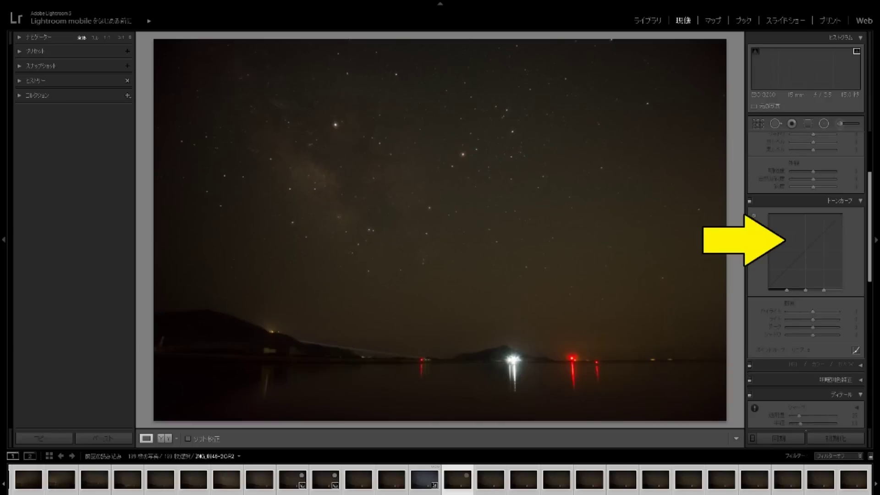
key("Left")
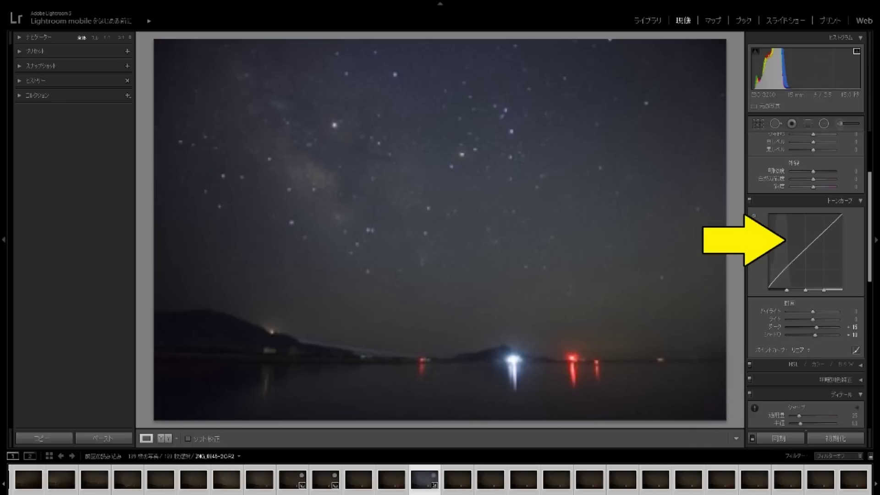
key("Right")
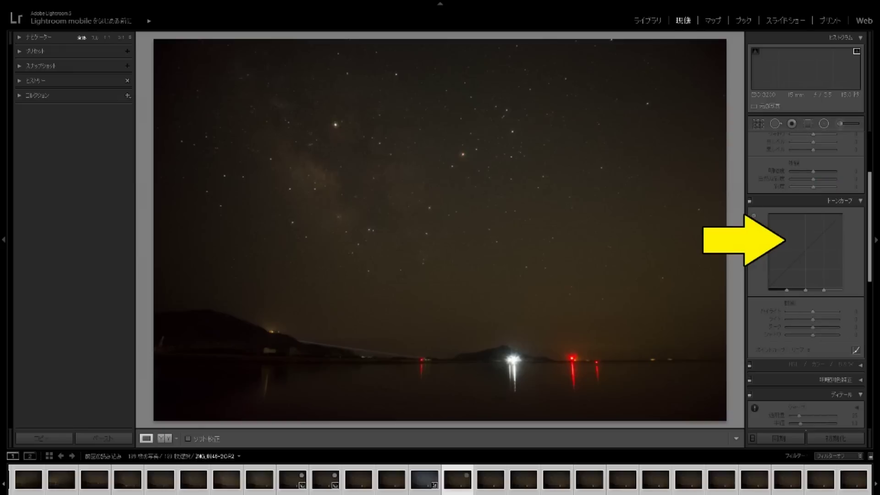
key("Left")
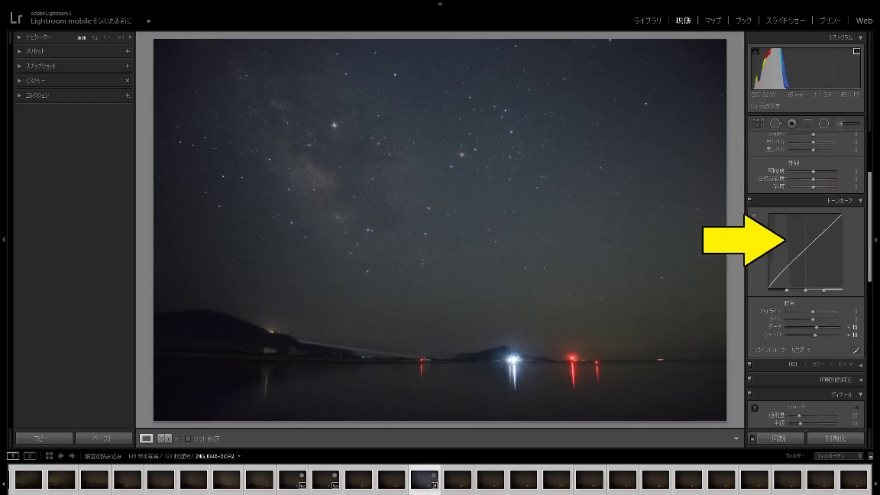
key("z")
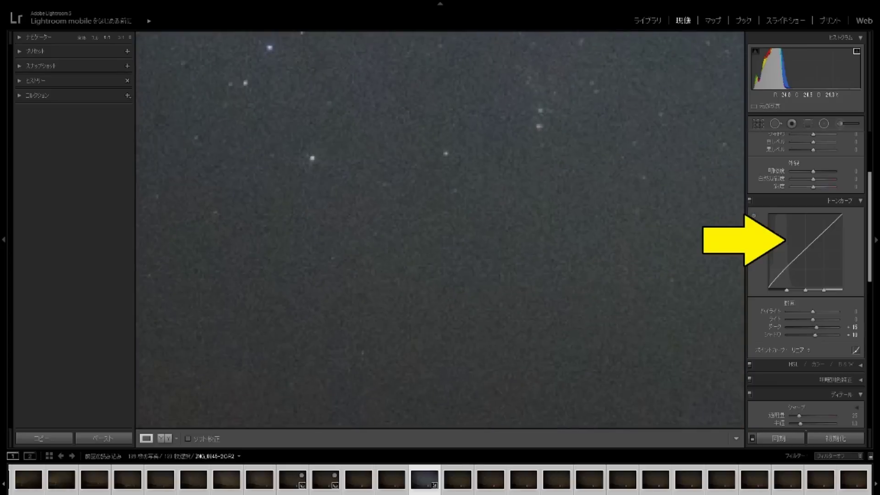
left_click_drag(440, 229, 383, 265)
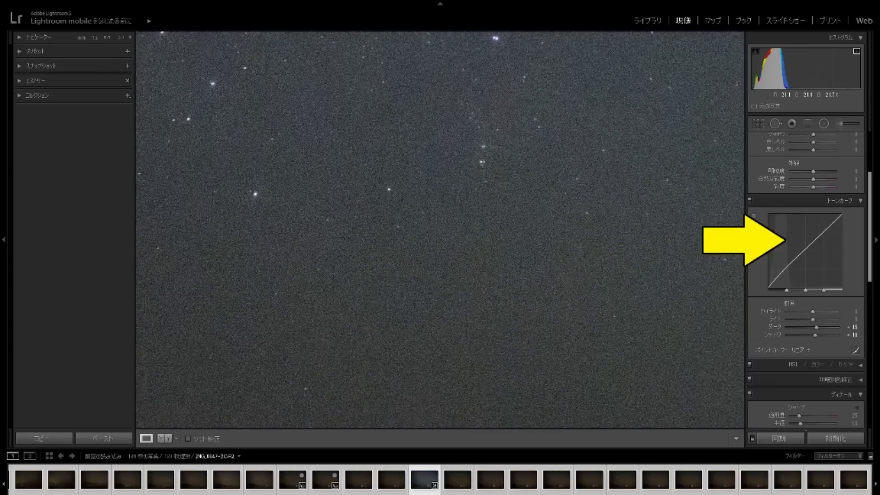
- Apply about 20 Luminance noise reduction, then return to the full Fit view
scroll(806, 280, "down", 2)
scroll(805, 280, "down", 2)
scroll(806, 280, "down", 1)
scroll(805, 280, "down", 1)
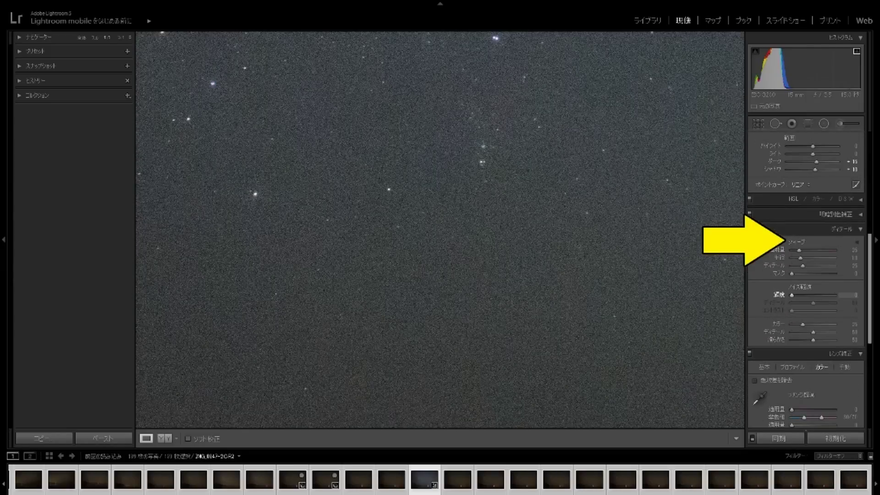
left_click_drag(792, 295, 803, 294)
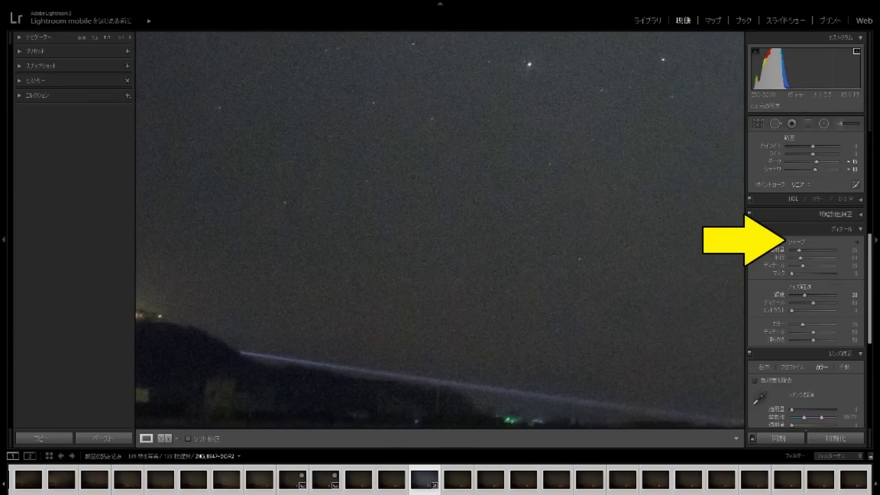
key("z")
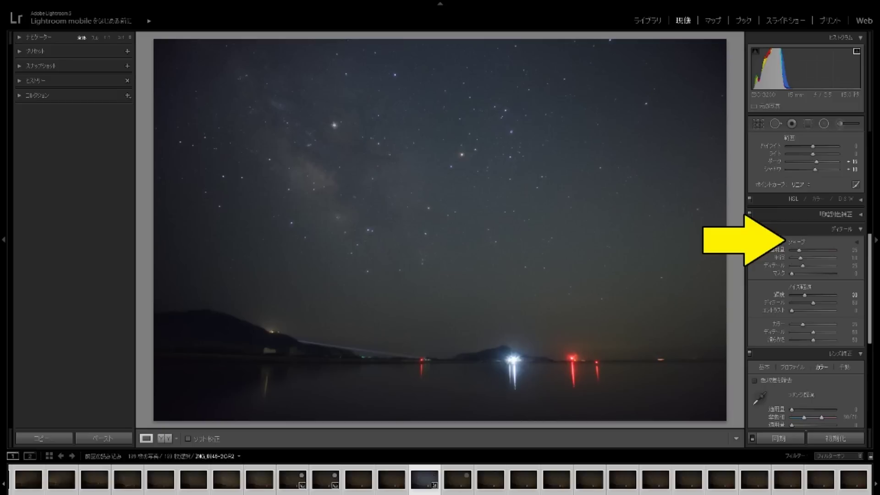
key("Right")
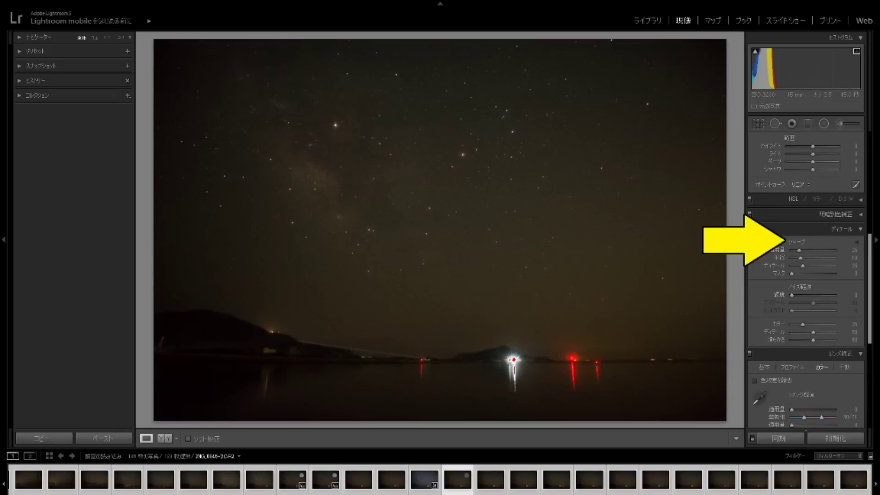
key("Left")
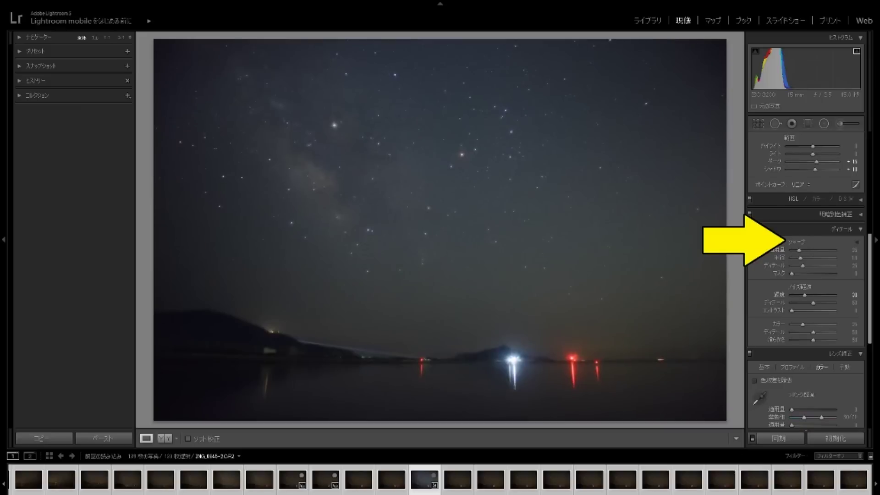
key("Right")
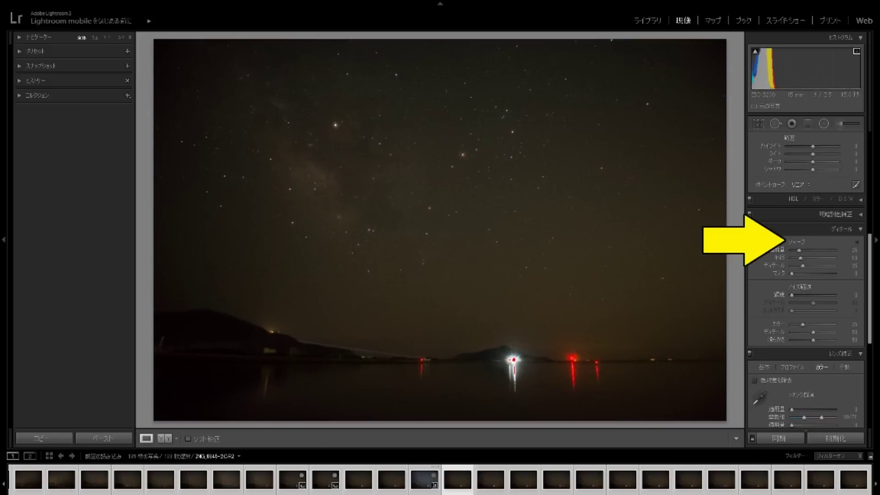
key("Left")
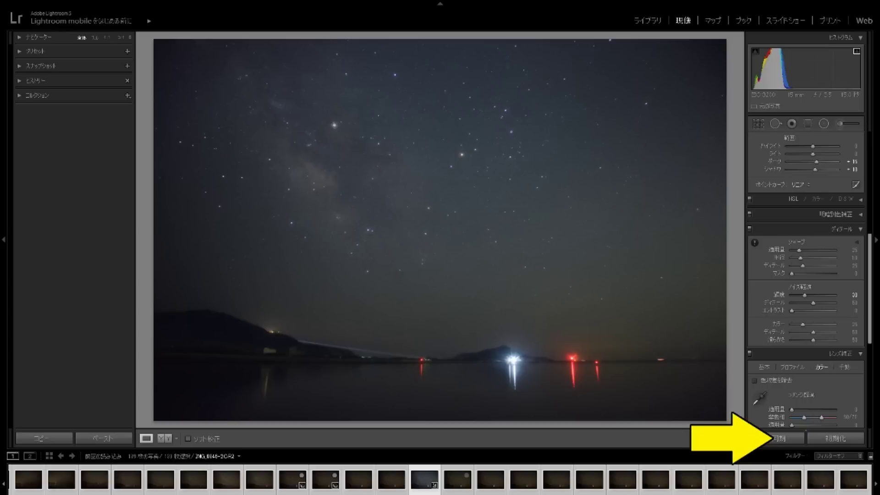
- Flip between the edited seascape and the next unedited photo to compare them
key("Right")
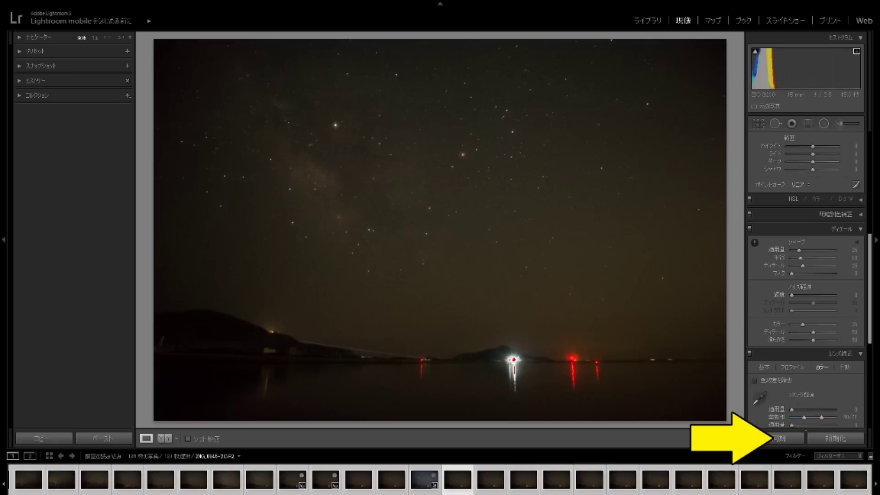
key("ctrl+alt+v")
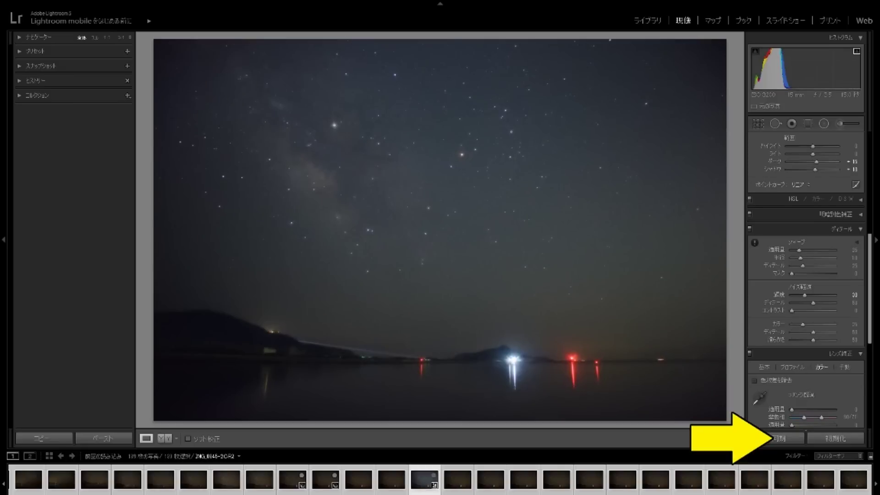
key("Right")
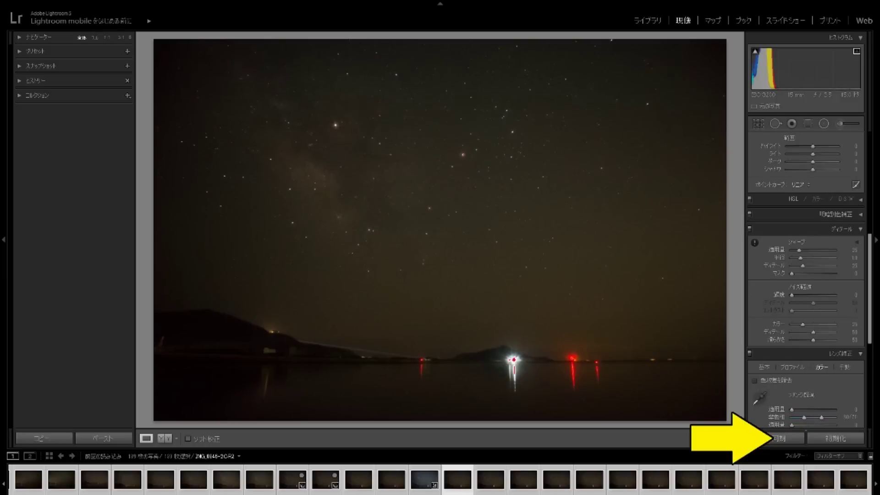
key("Left")
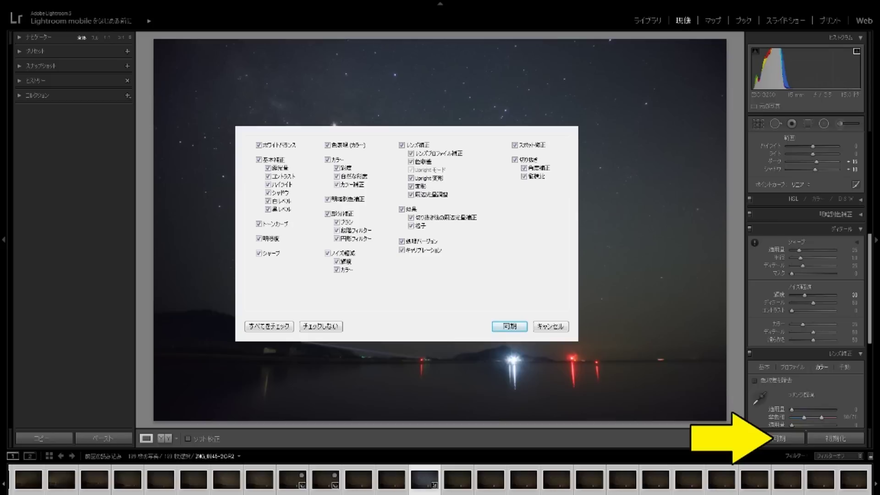
- Confirm Synchronize to copy all adjustment categories to the other filmstrip photos
left_click(509, 326)
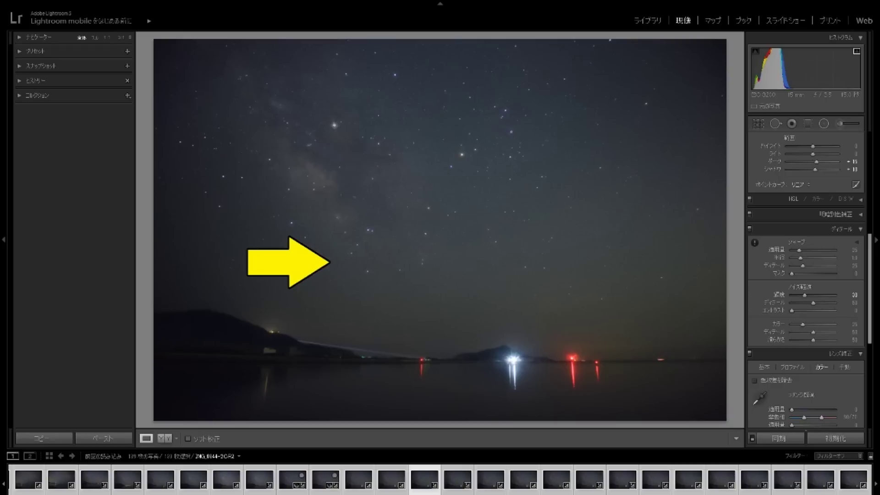
- Step through four later filmstrip photos to check they carry the synced edits
key("Right")
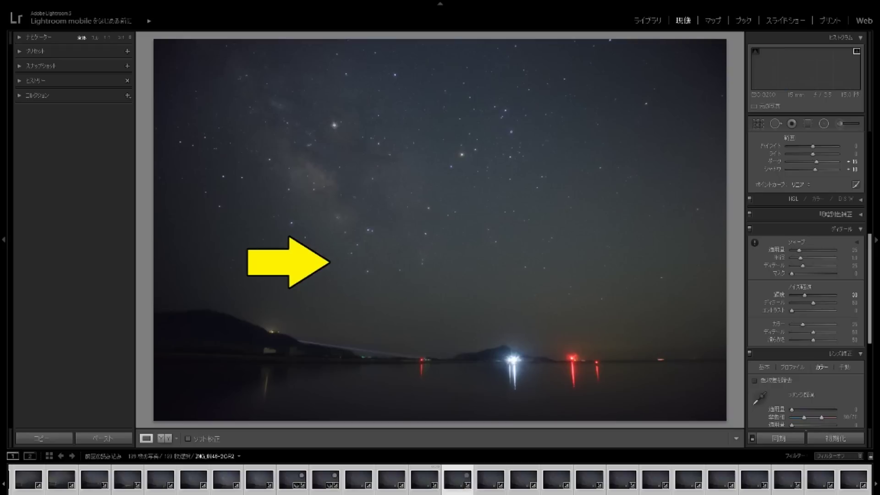
key("Right")
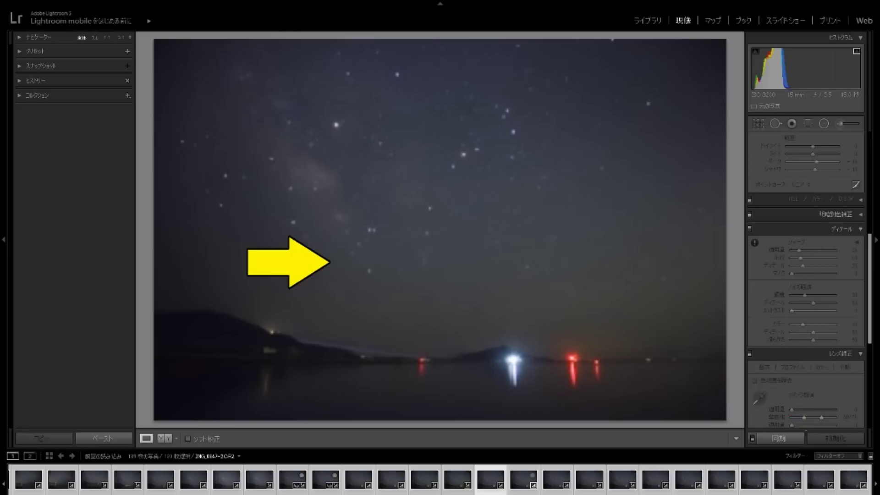
key("Right")
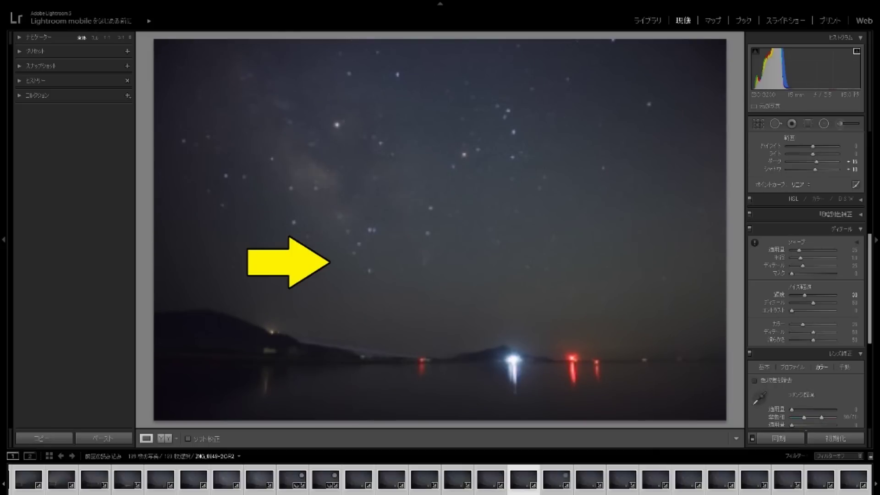
key("Right")
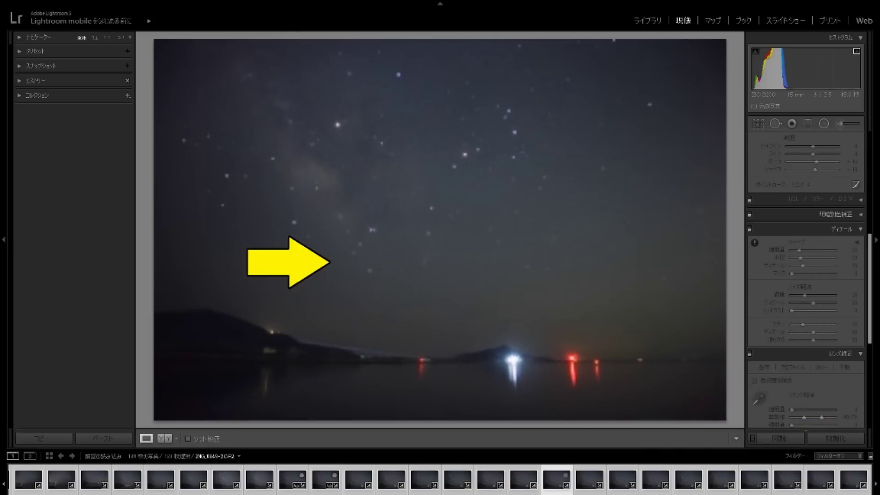